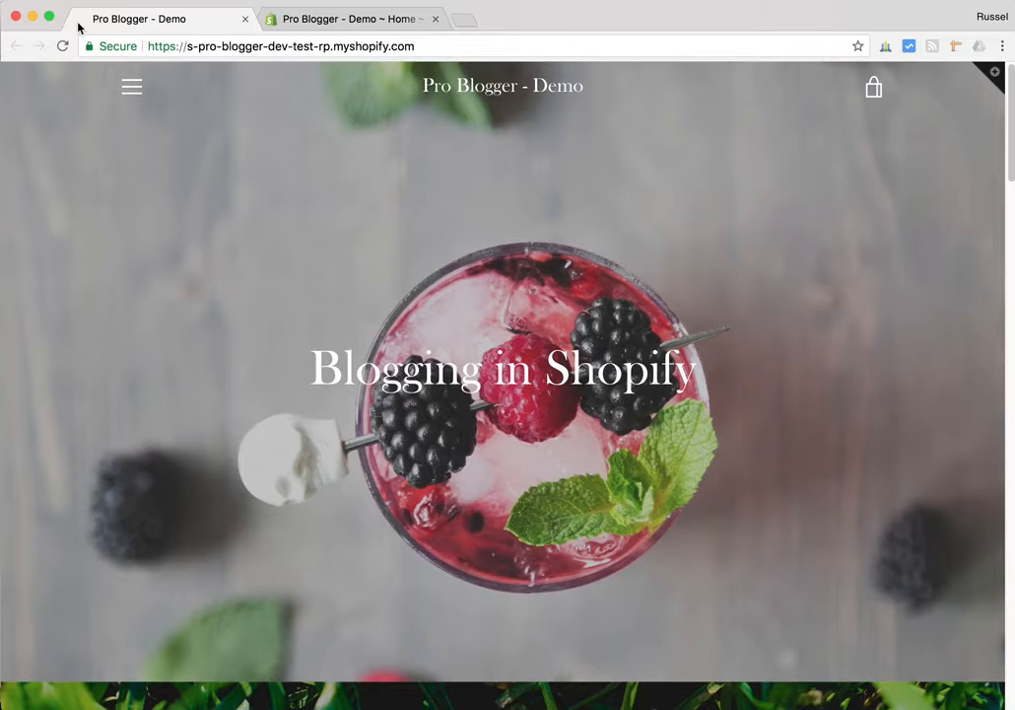
- Read through the "Why Blogging is Important" section on the demo storefront's home page
scroll(124, 268, "down", 10)
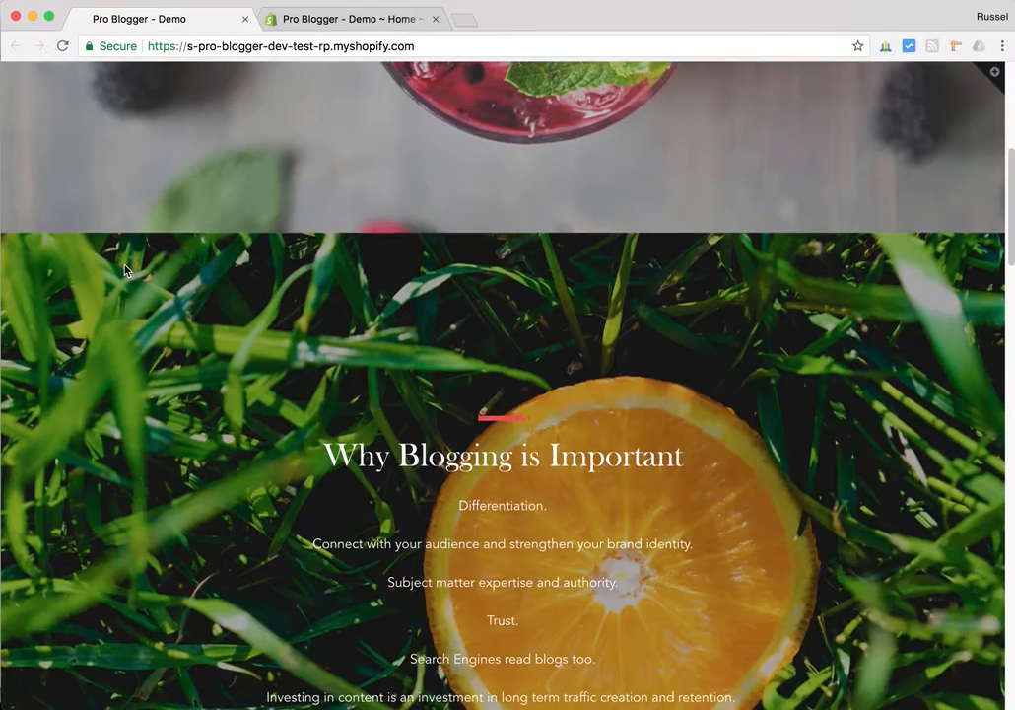
scroll(125, 268, "down", 3)
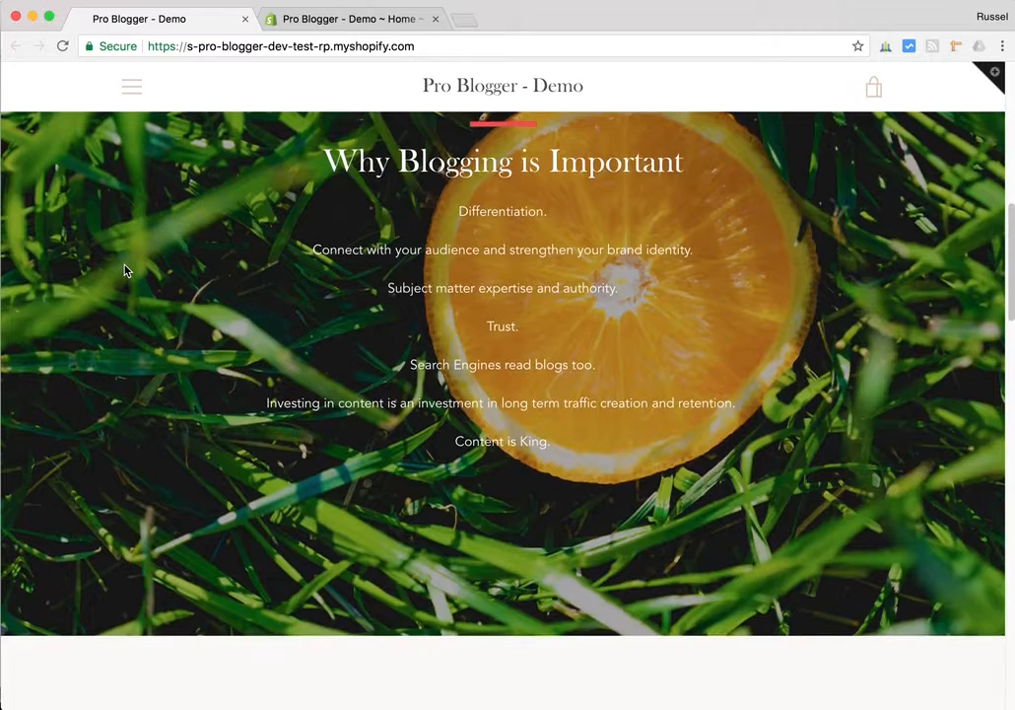
scroll(124, 271, "up", 1)
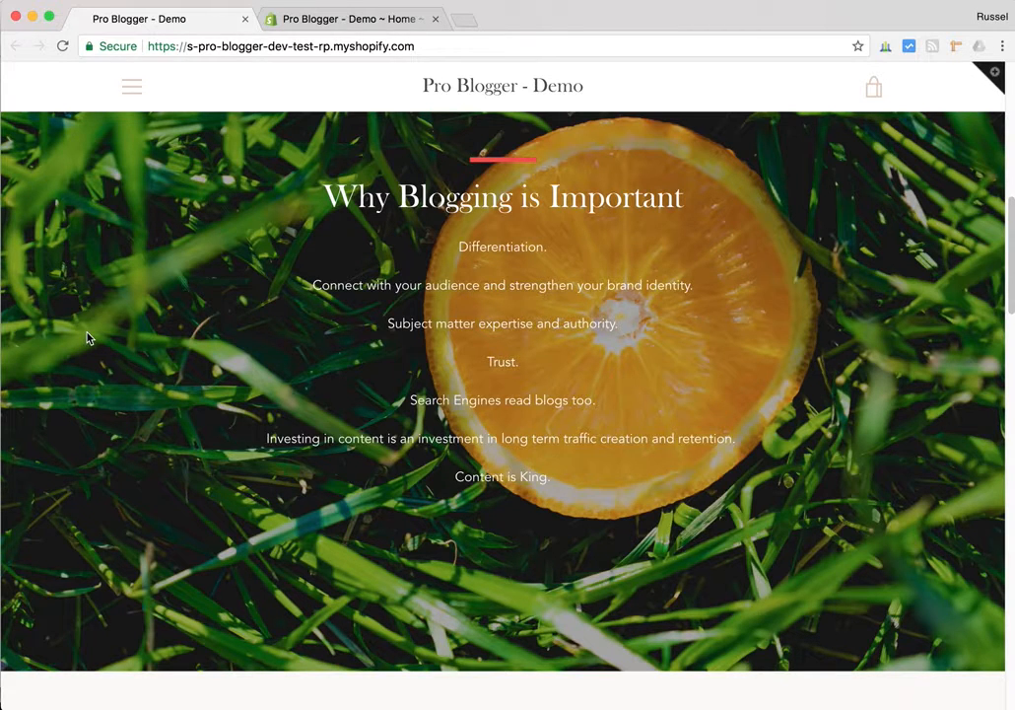
scroll(87, 338, "up", 1)
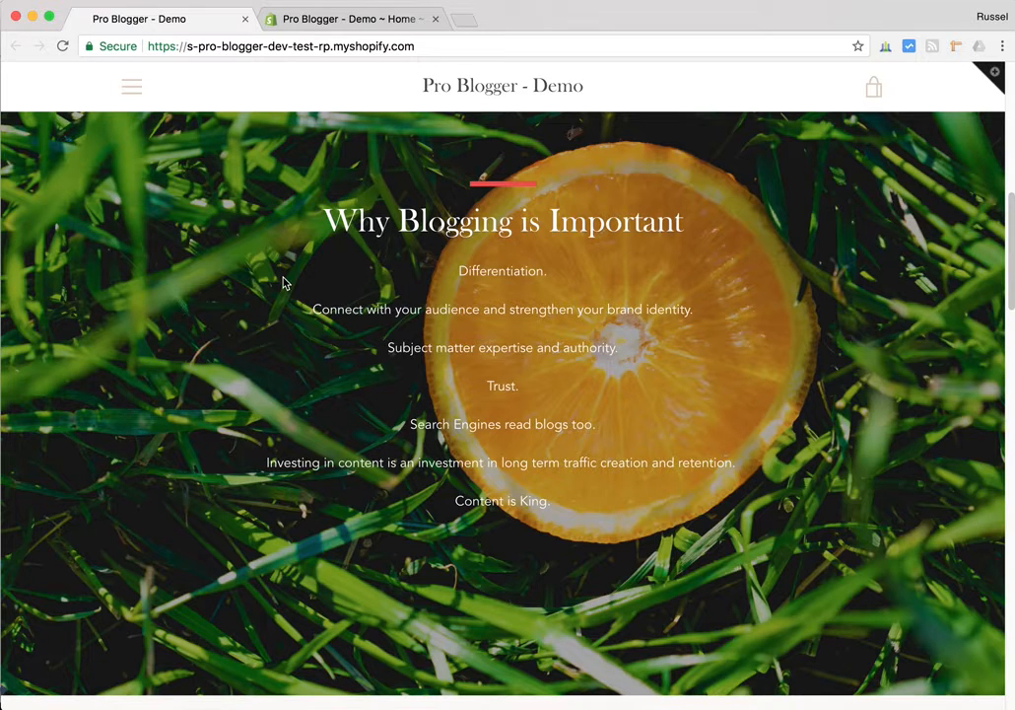
- Switch to the Shopify admin and look over the online store's list of blog posts
left_click(351, 20)
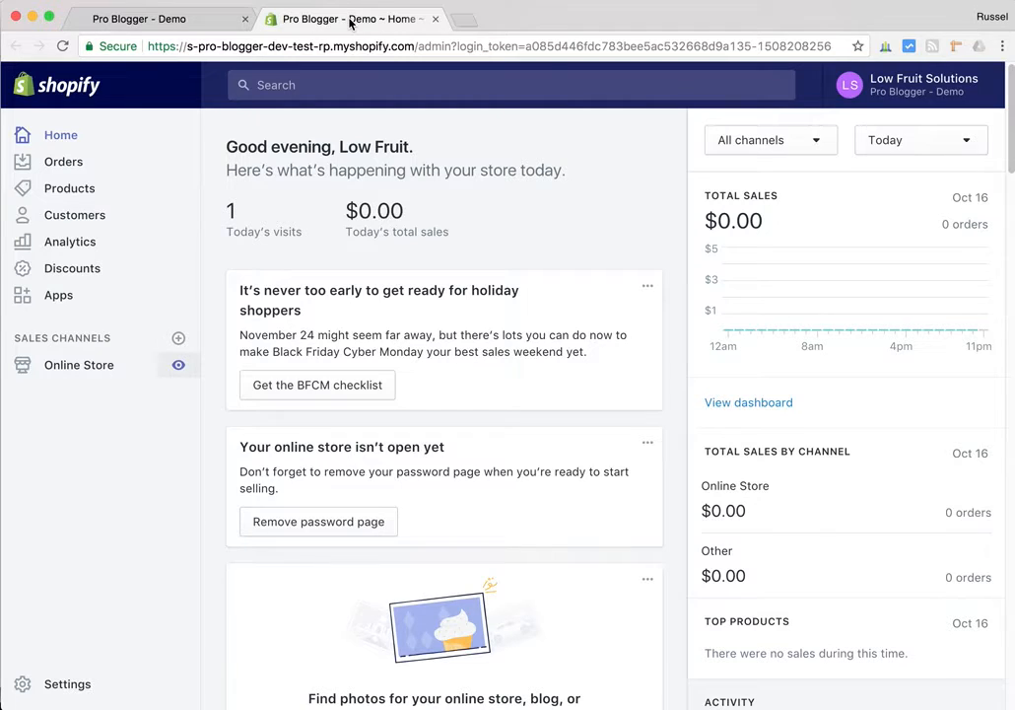
left_click(90, 371)
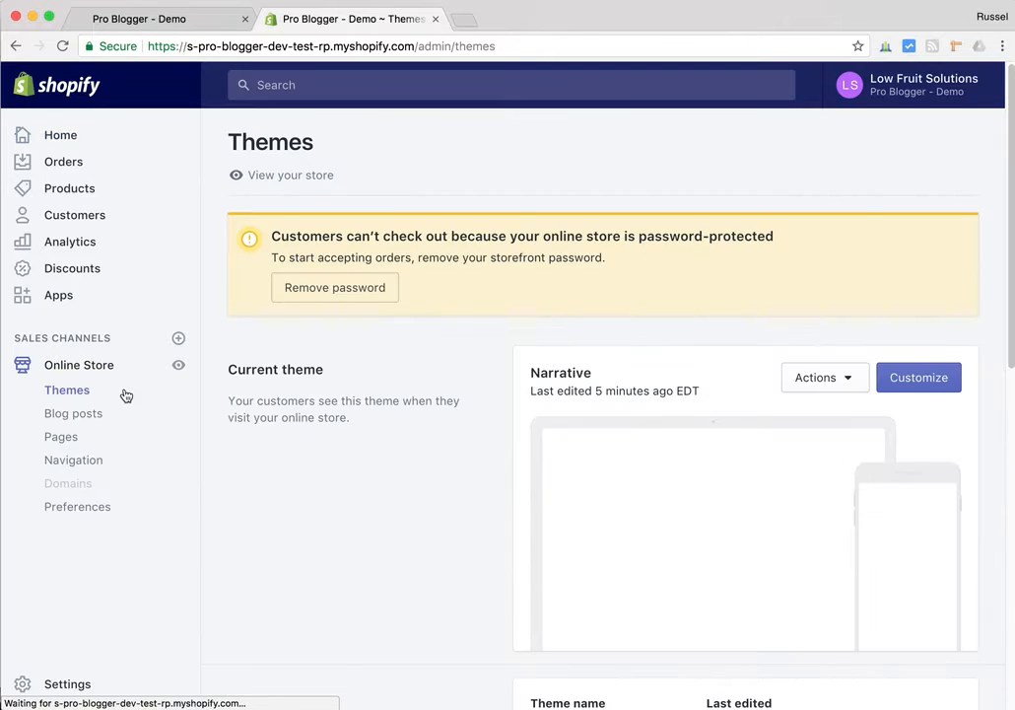
left_click(81, 421)
scroll(526, 342, "down", 2)
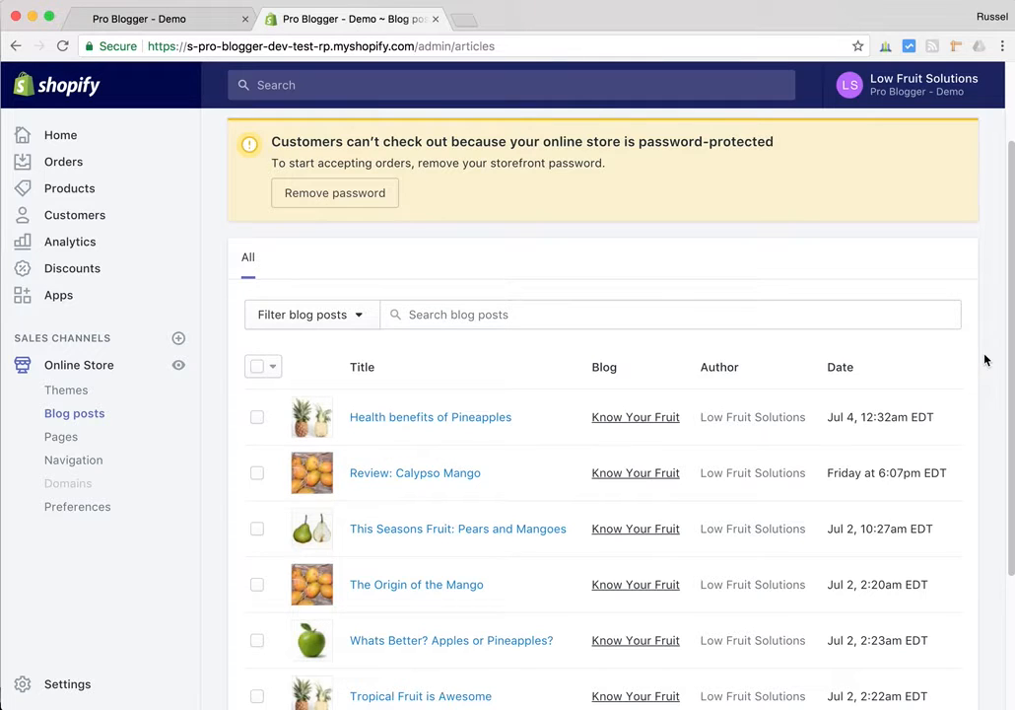
scroll(983, 360, "up", 2)
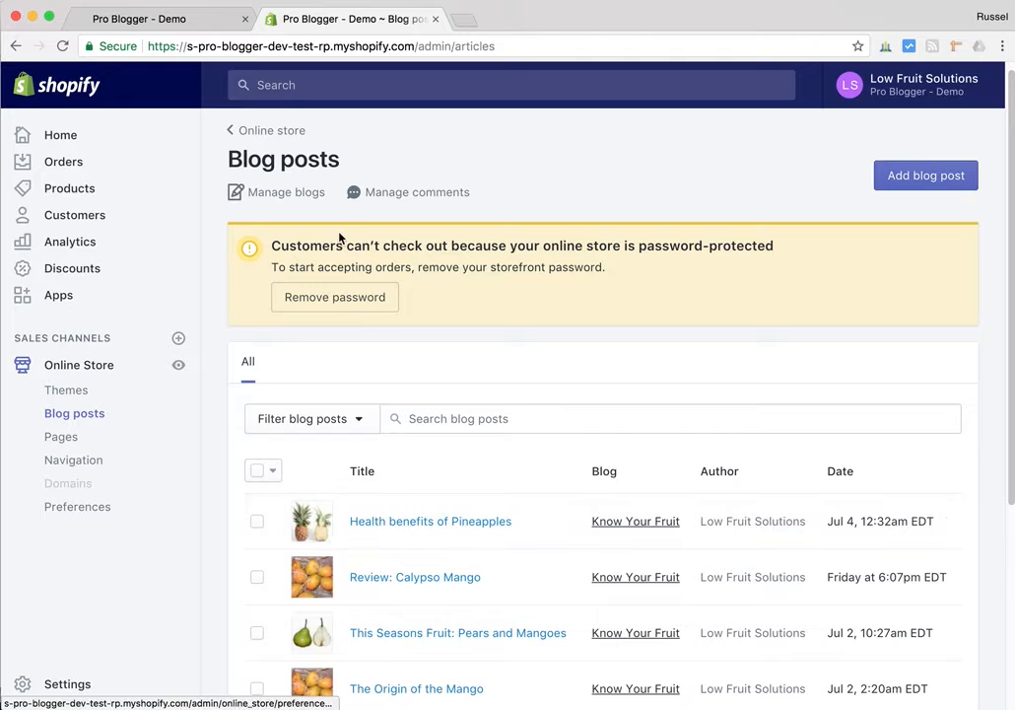
- Open the Know Your Fruit blog's details from blog management, with its title ready for editing
left_click(278, 197)
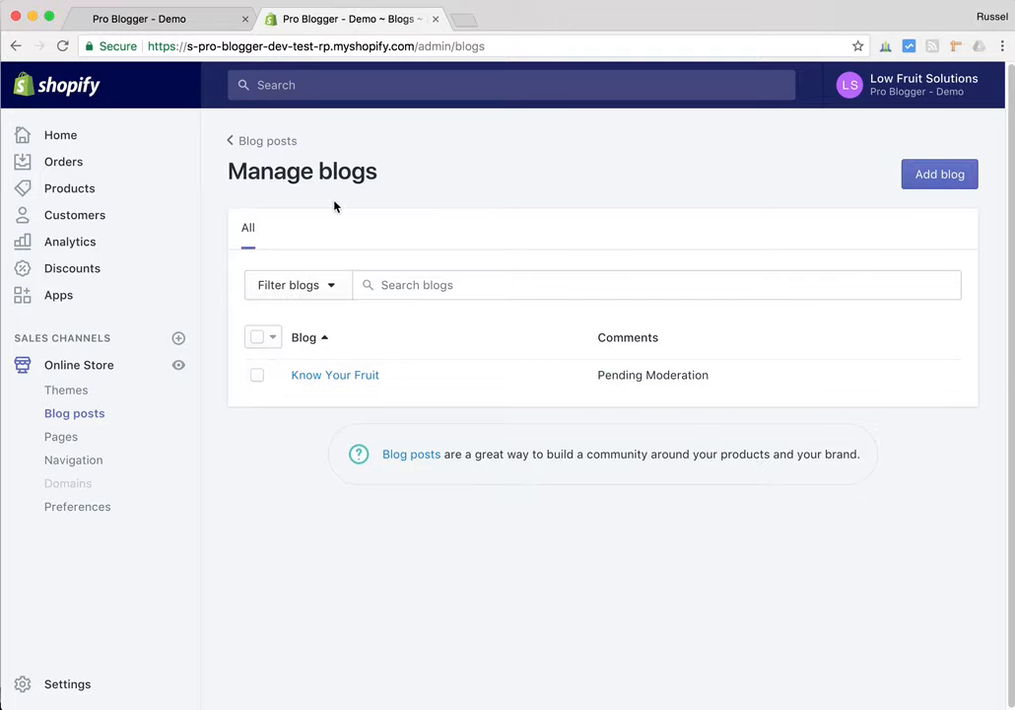
left_click(324, 374)
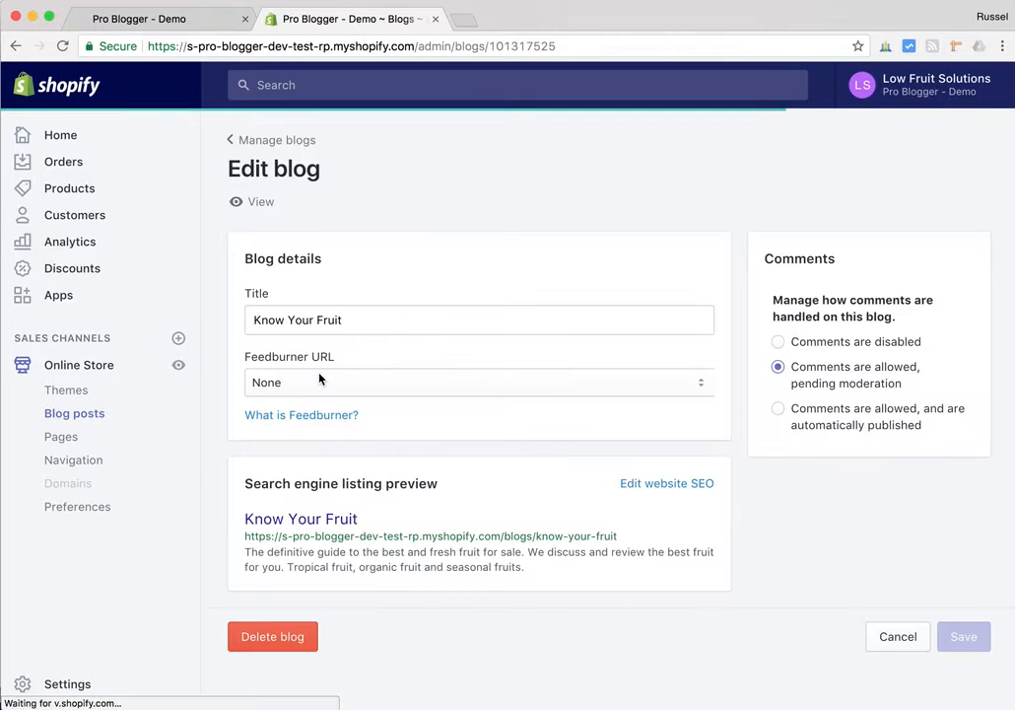
left_click(365, 320)
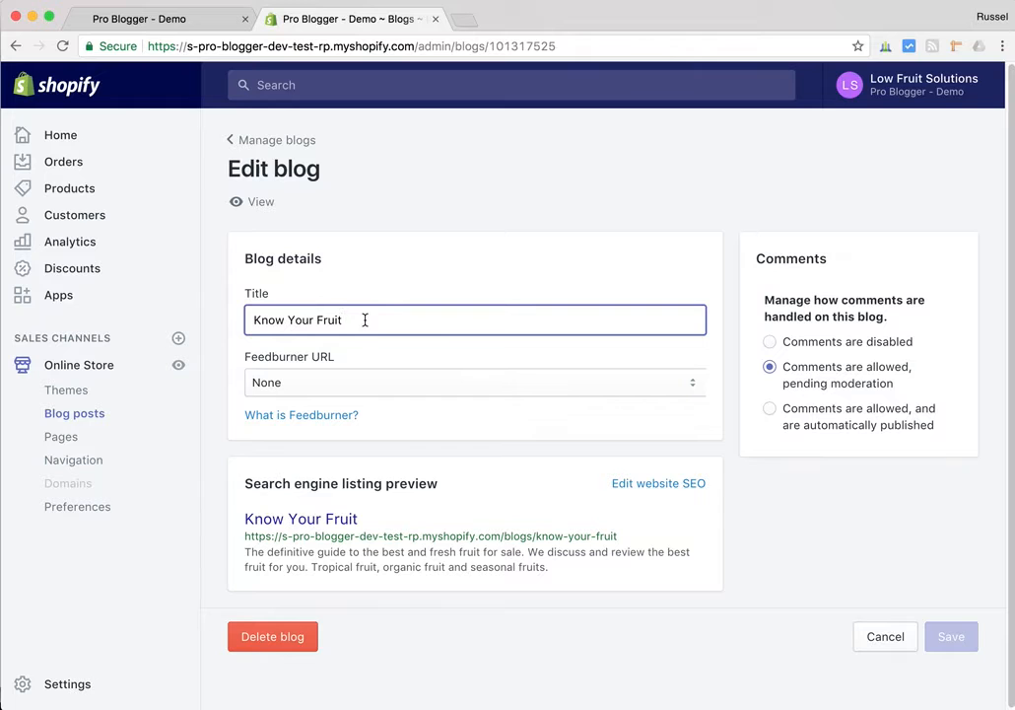
- Switch to the storefront and open the "Health benefits of Pineapples" article from the home page's blog section
left_click(183, 27)
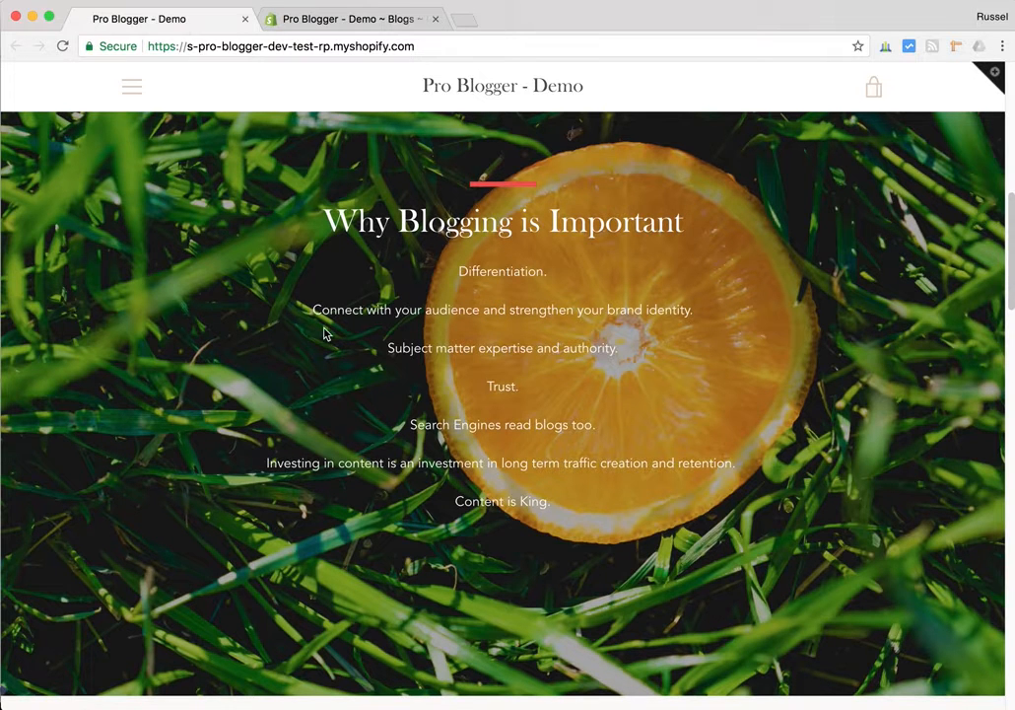
scroll(325, 341, "down", 5)
scroll(326, 341, "down", 6)
scroll(325, 341, "up", 1)
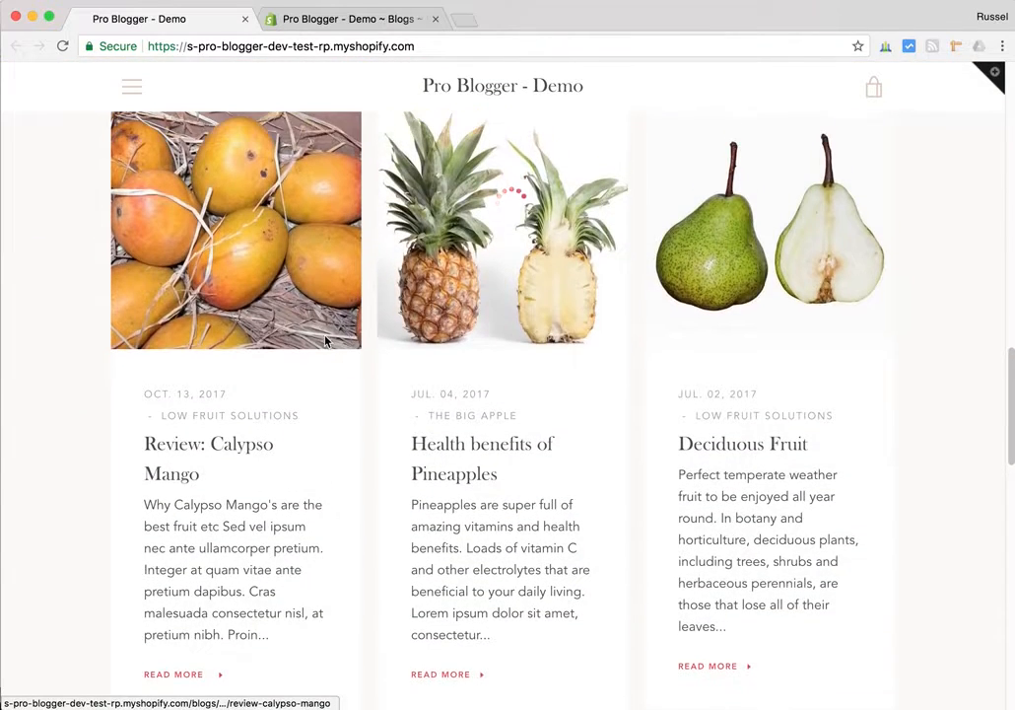
left_click(517, 445)
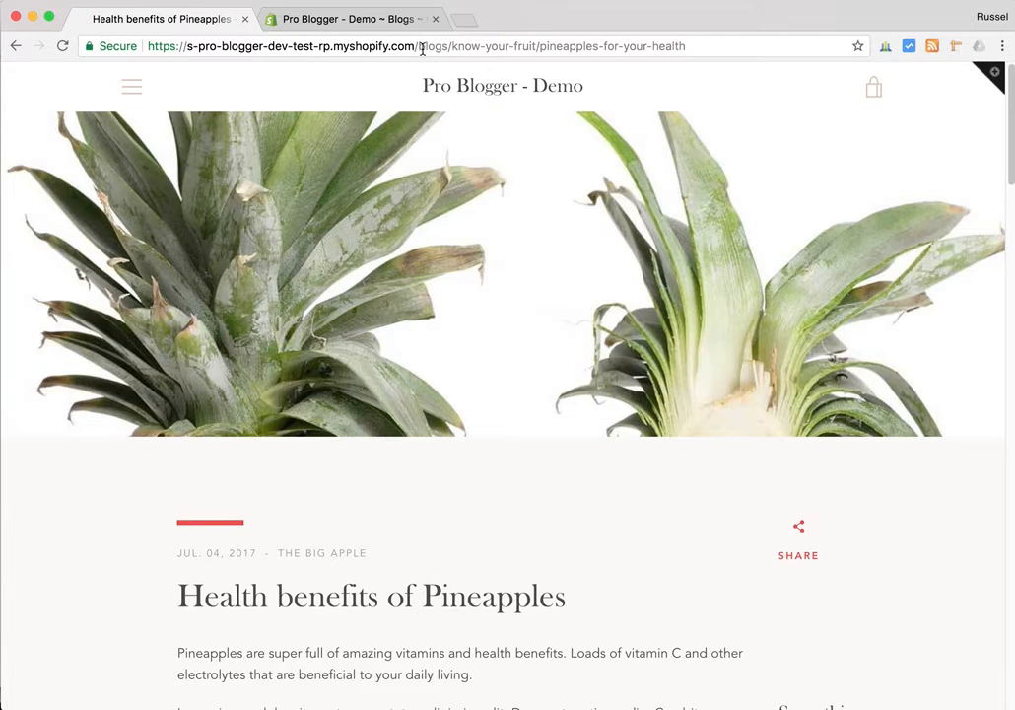
- Highlight the know-your-fruit handle within the article's web address
left_click(414, 45)
double_click(437, 45)
left_click_drag(437, 45, 536, 45)
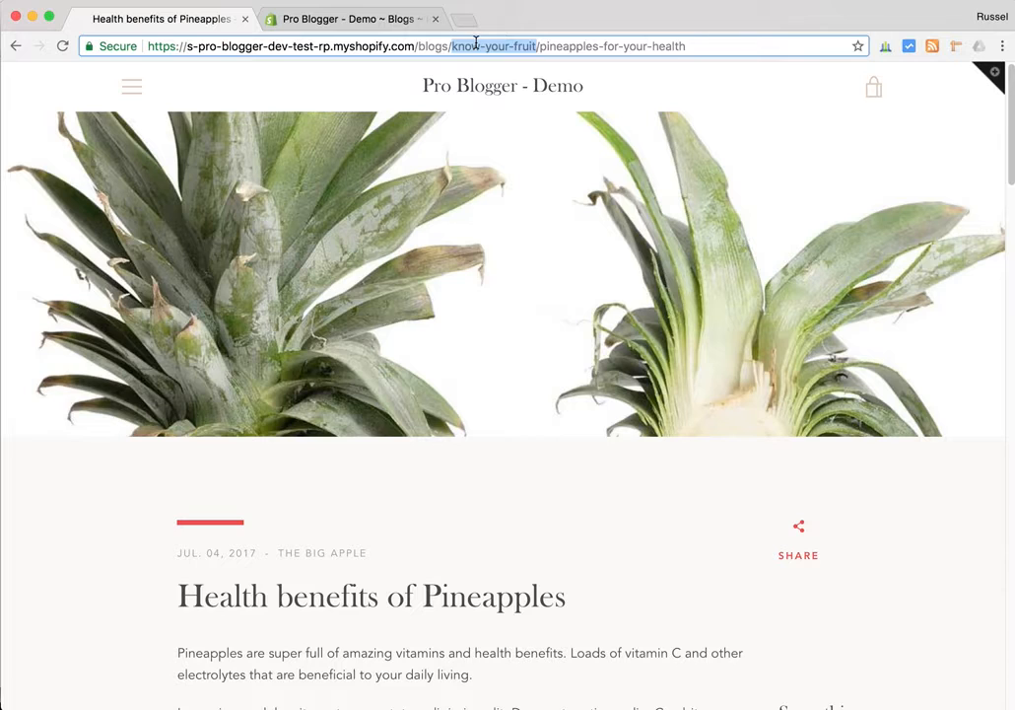
- Return to the Know Your Fruit blog's details in the Shopify admin and reveal its website SEO fields
left_click(325, 21)
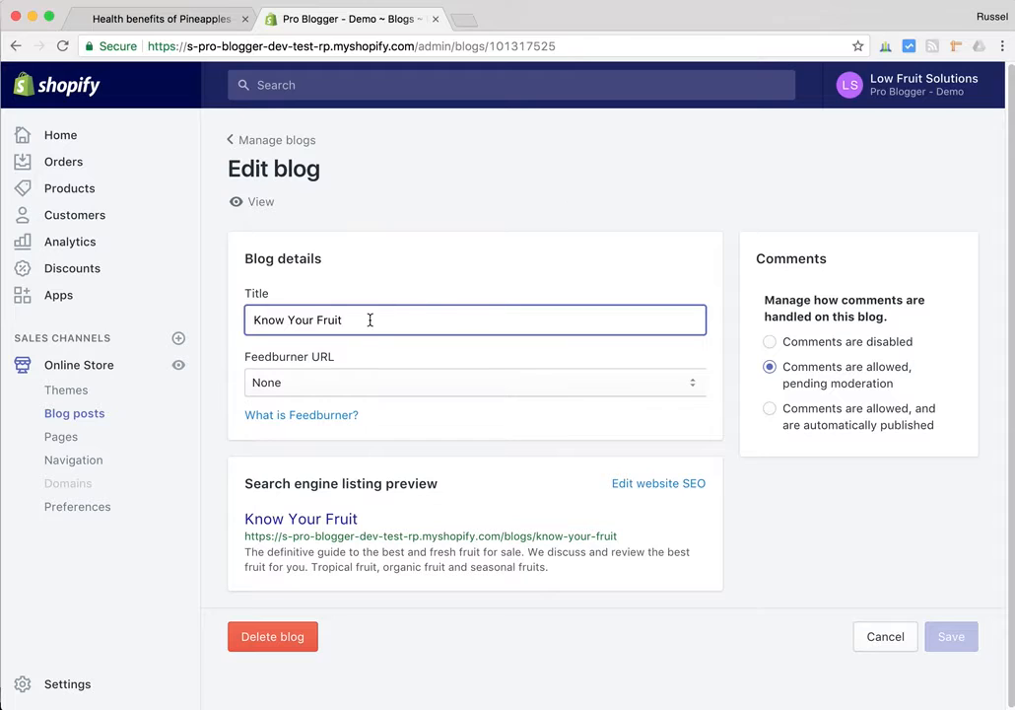
left_click_drag(372, 316, 235, 326)
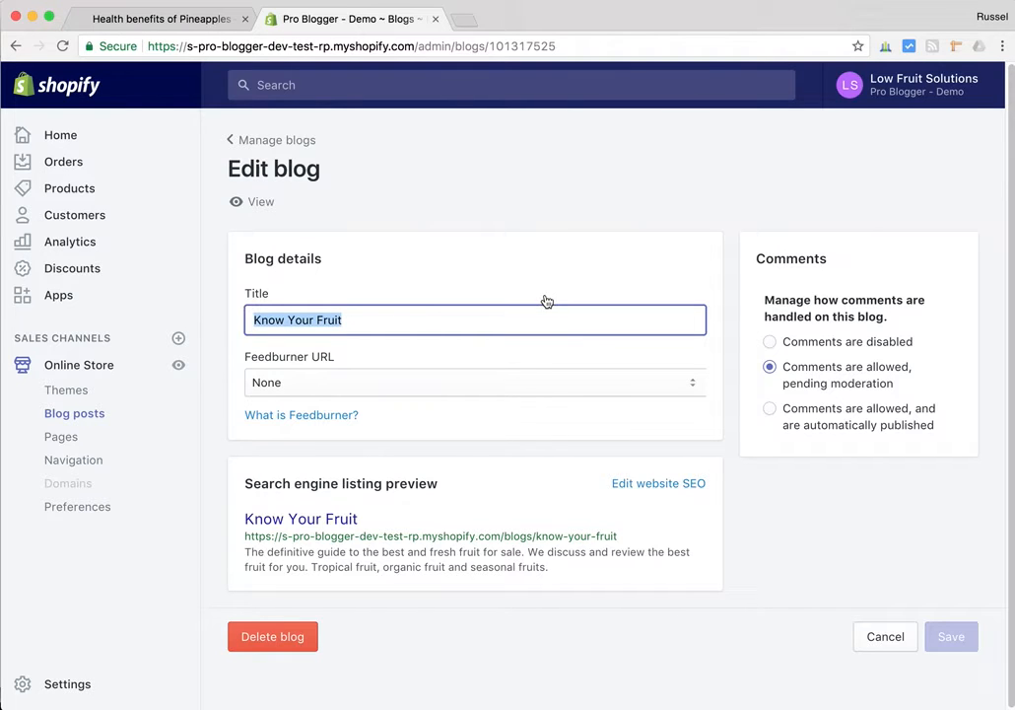
left_click(676, 490)
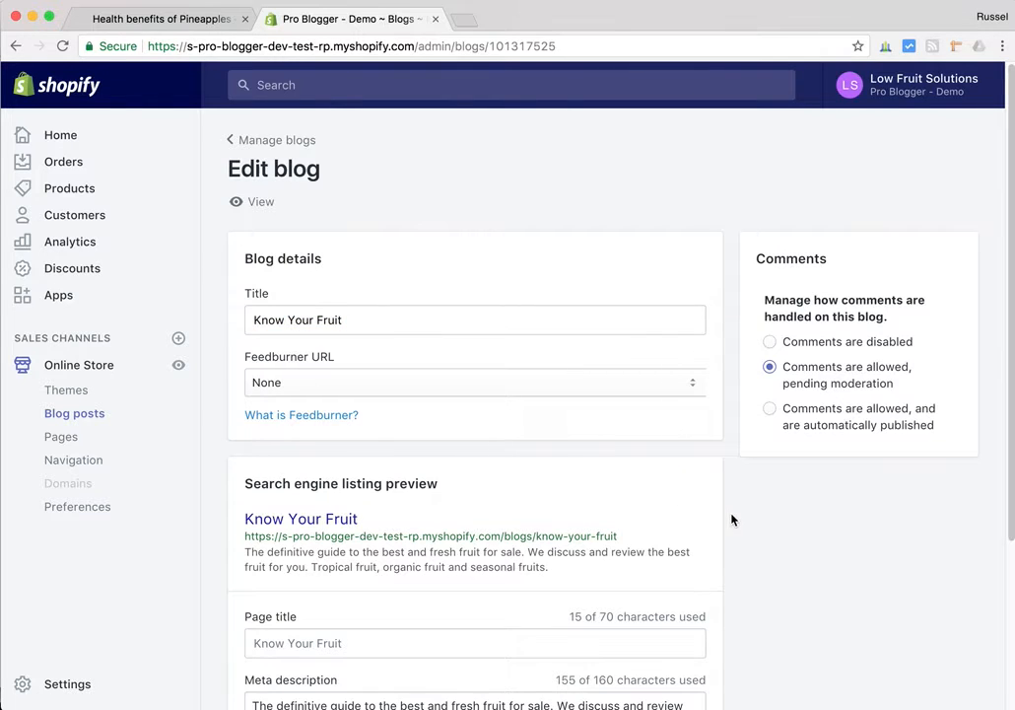
scroll(731, 519, "down", 4)
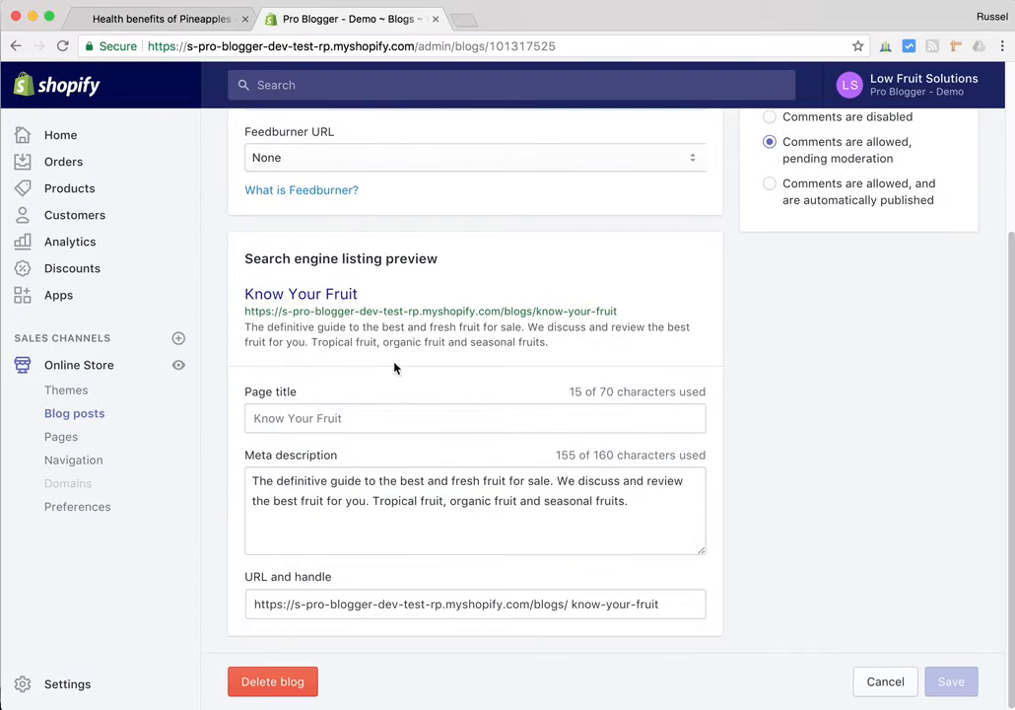
- Examine the blog's SEO page title, meta description and comment handling options
left_click(378, 415)
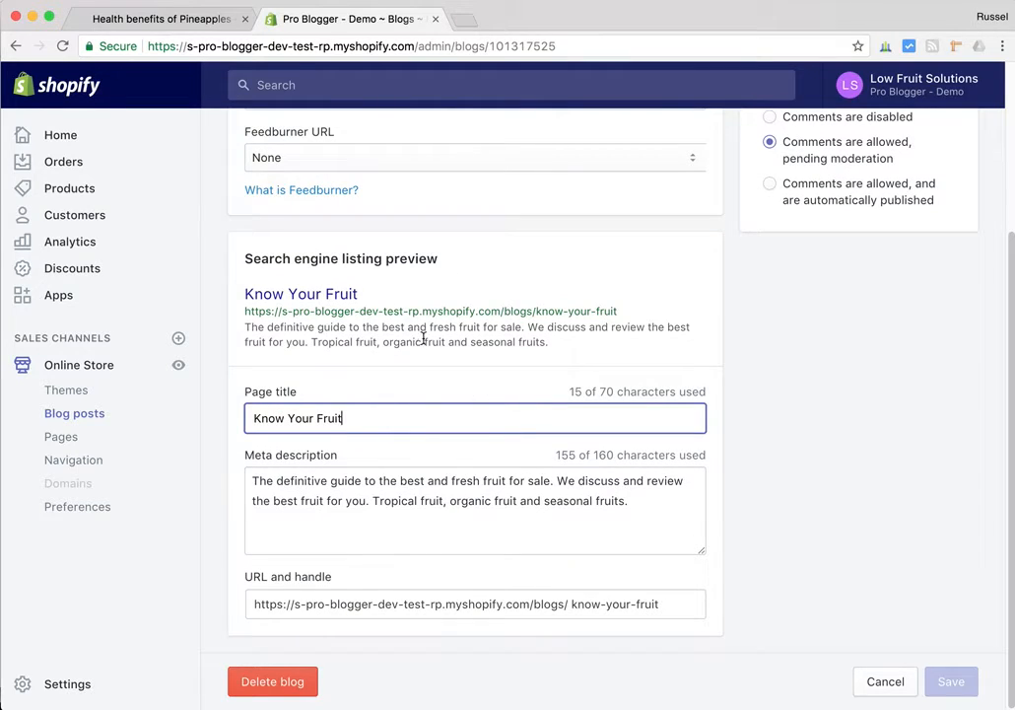
left_click_drag(649, 500, 219, 487)
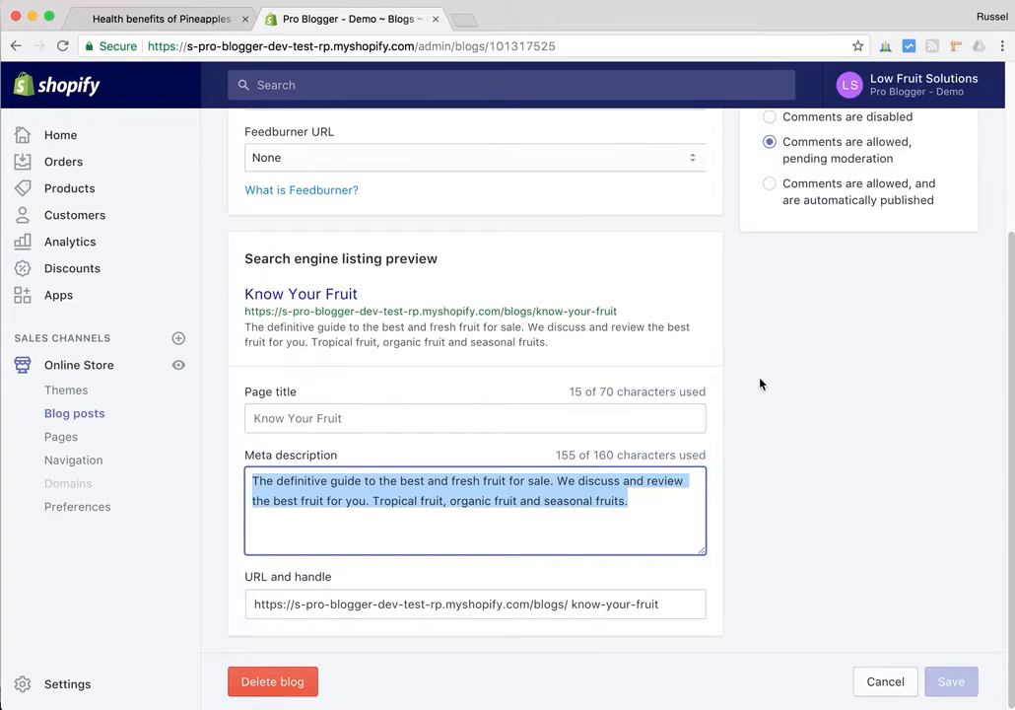
left_click(520, 483)
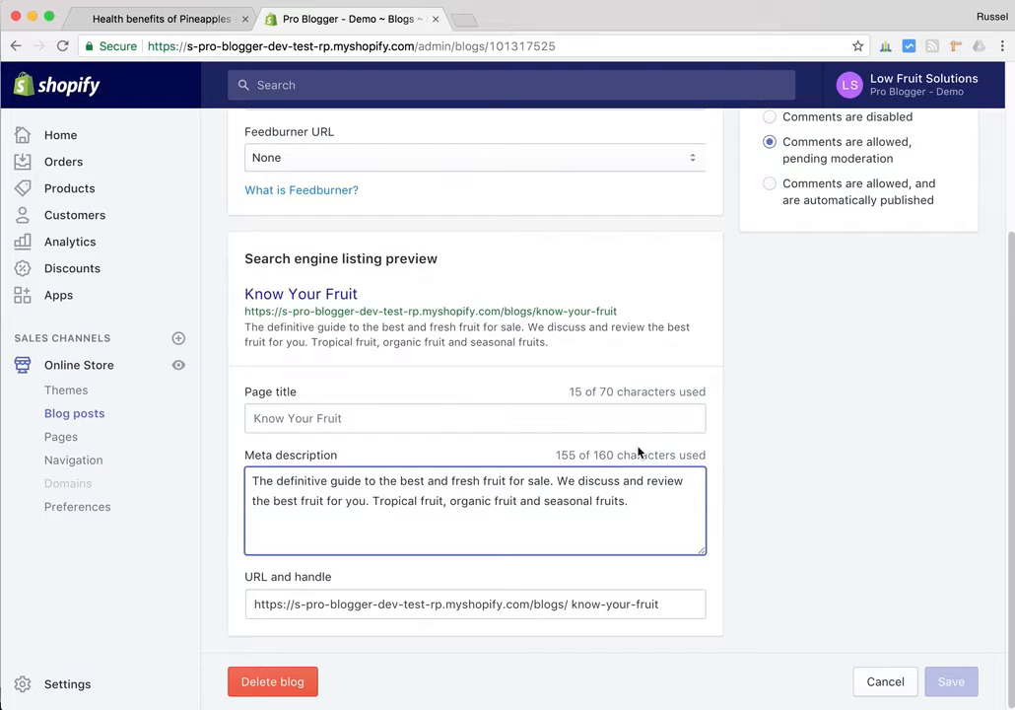
scroll(726, 461, "up", 2)
scroll(726, 461, "up", 4)
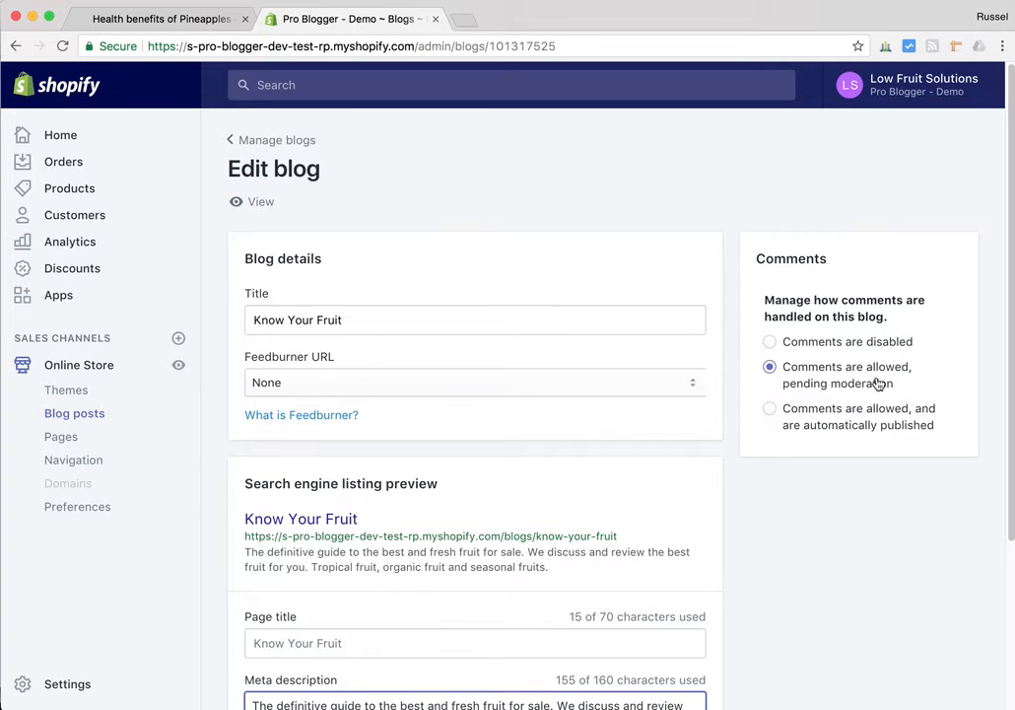
- Return to the blog posts list and open the "Health benefits of Pineapples" post for editing
left_click(283, 144)
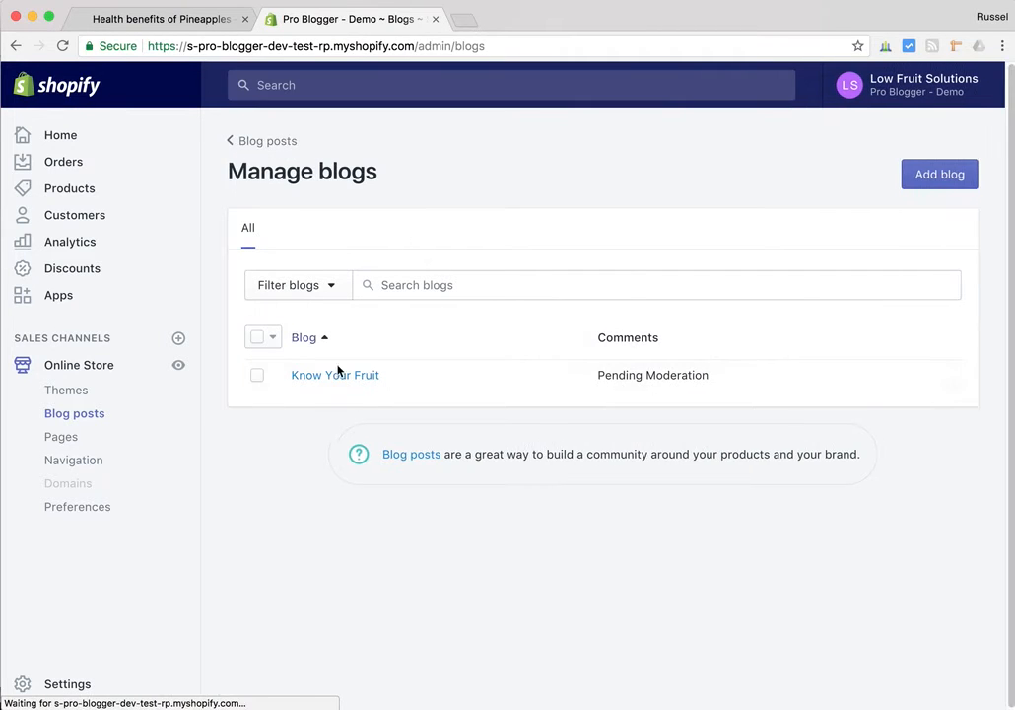
left_click(331, 377)
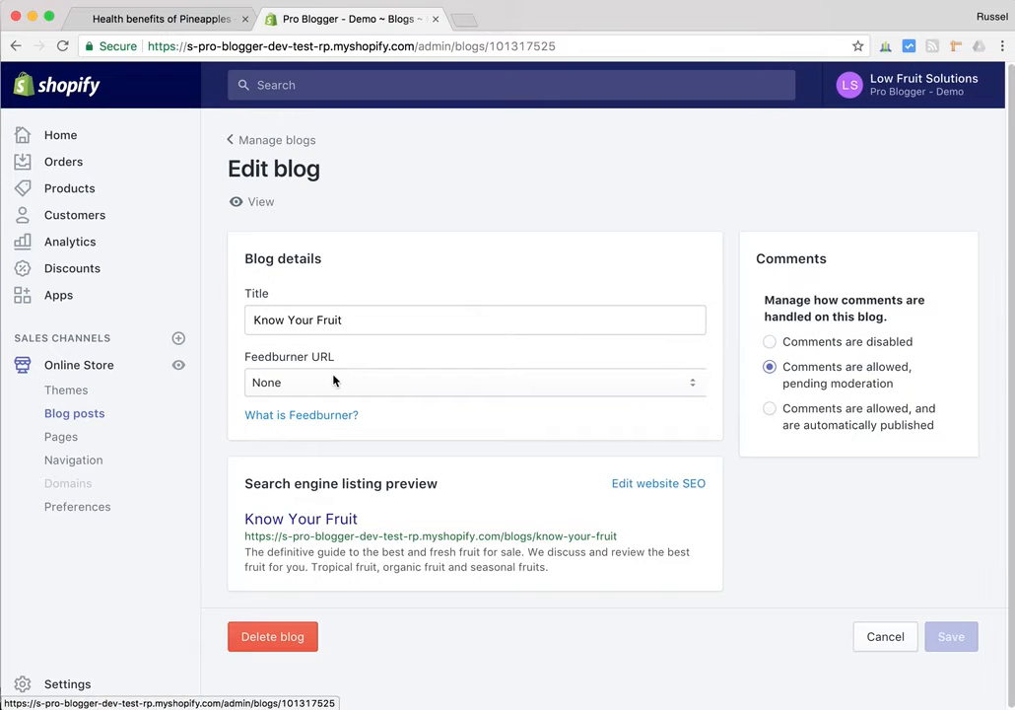
left_click(253, 144)
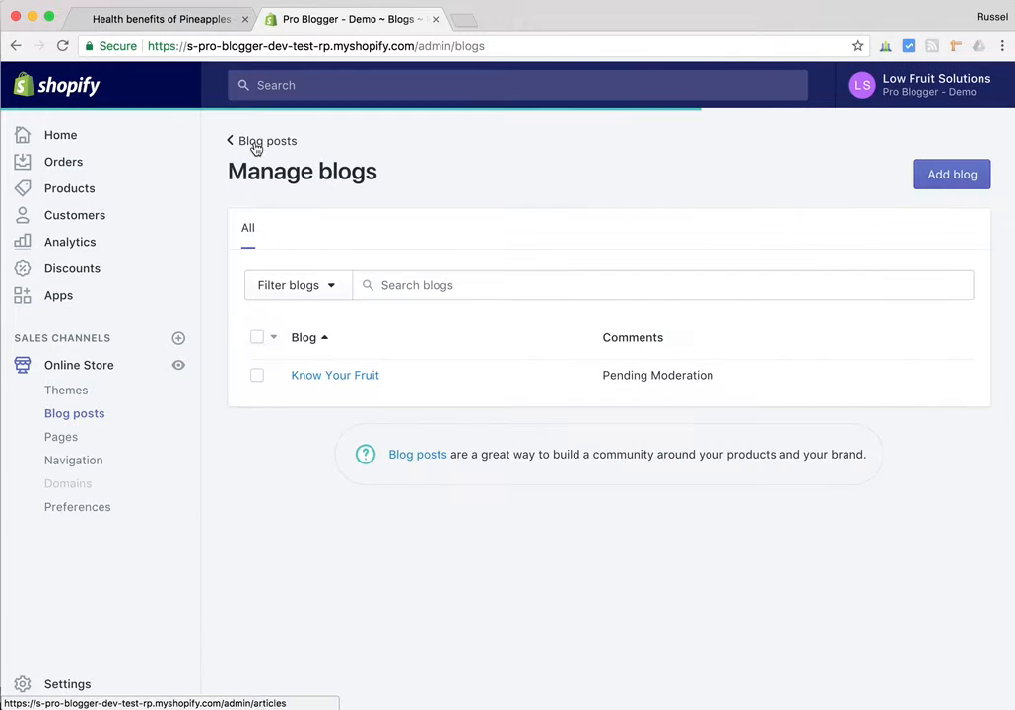
left_click(251, 144)
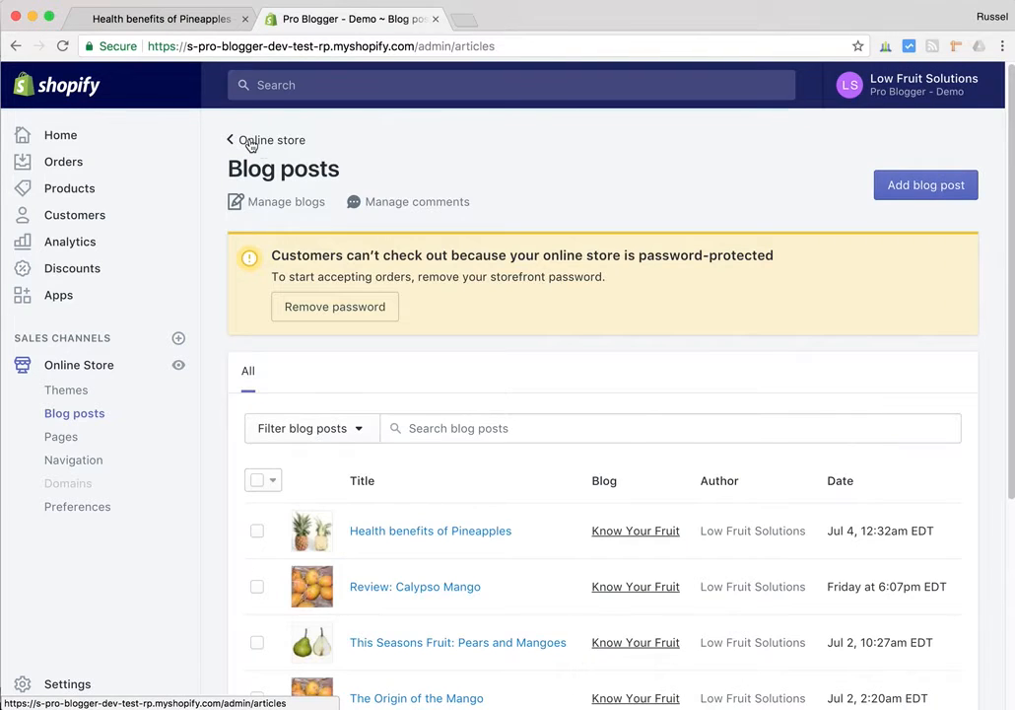
scroll(473, 409, "down", 2)
left_click(427, 410)
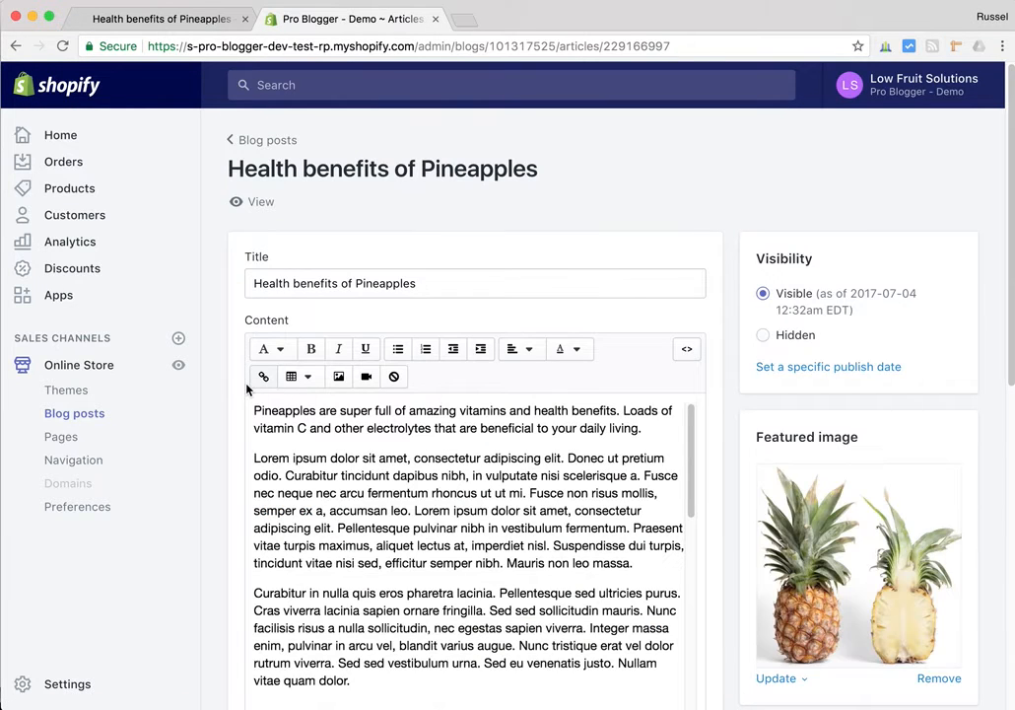
- Examine the post's title, body content and visibility settings
scroll(232, 380, "down", 1)
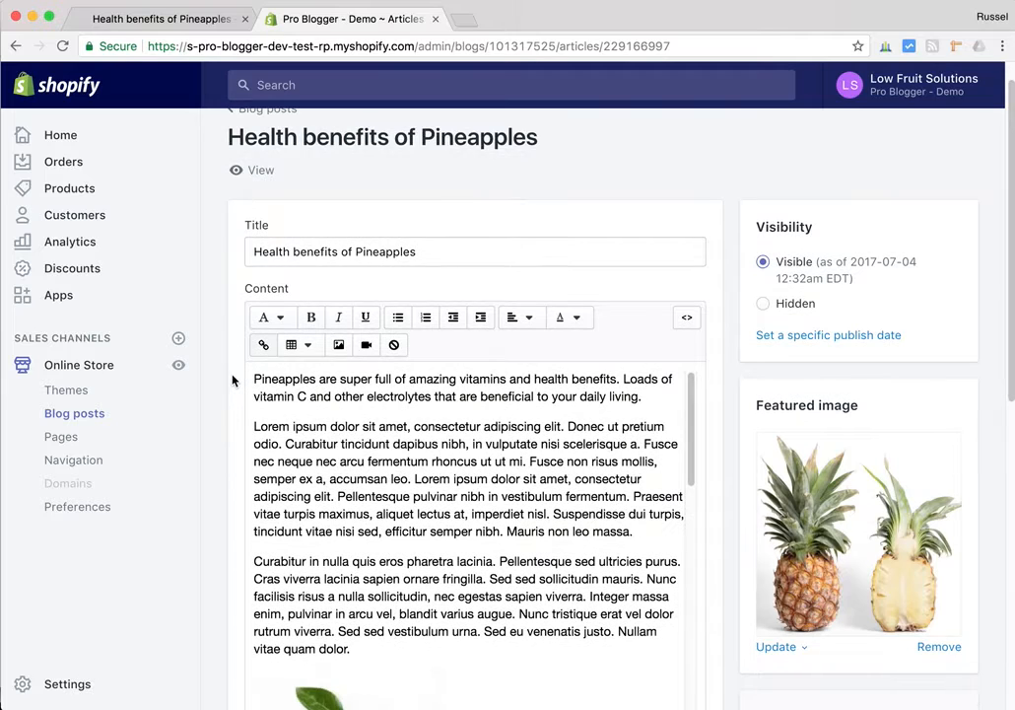
left_click(445, 252)
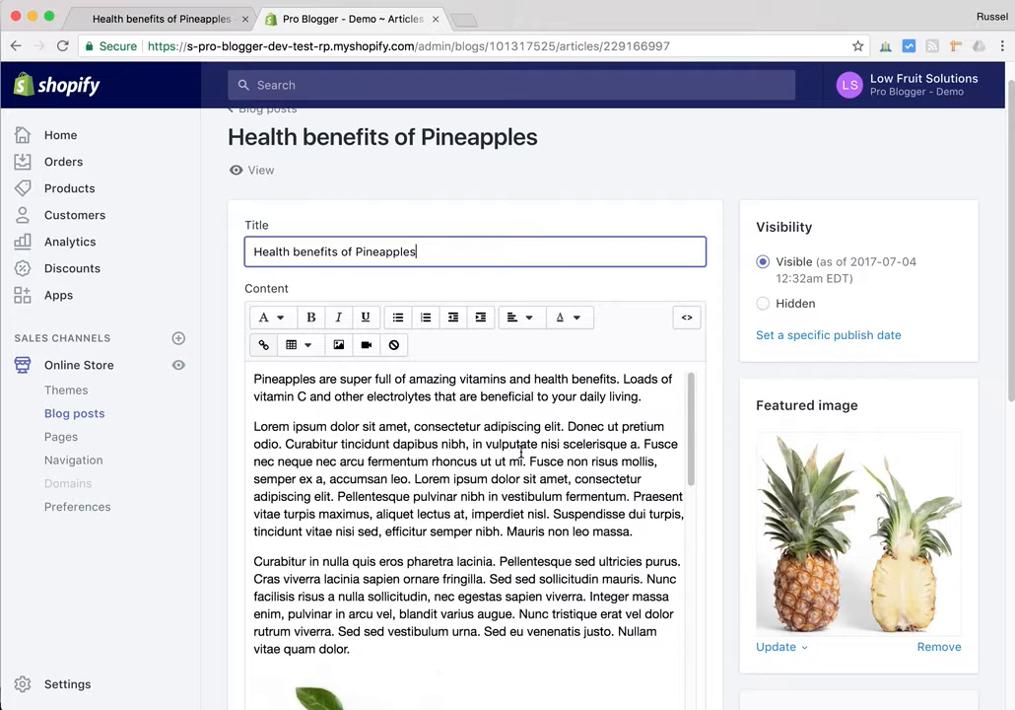
scroll(521, 455, "down", 1)
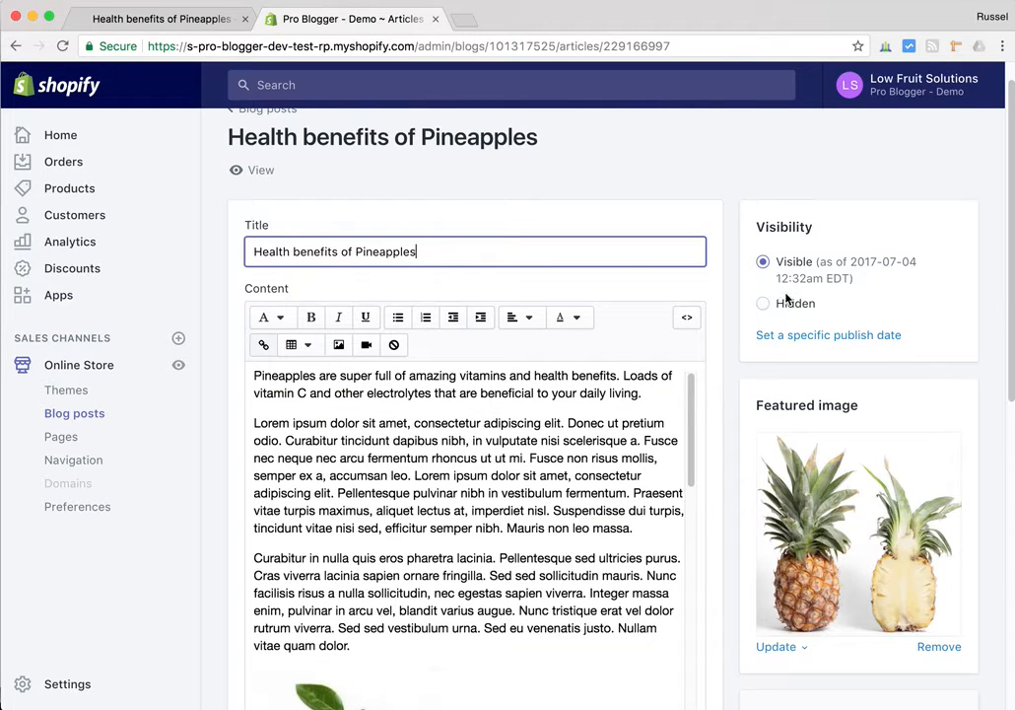
scroll(487, 411, "down", 5)
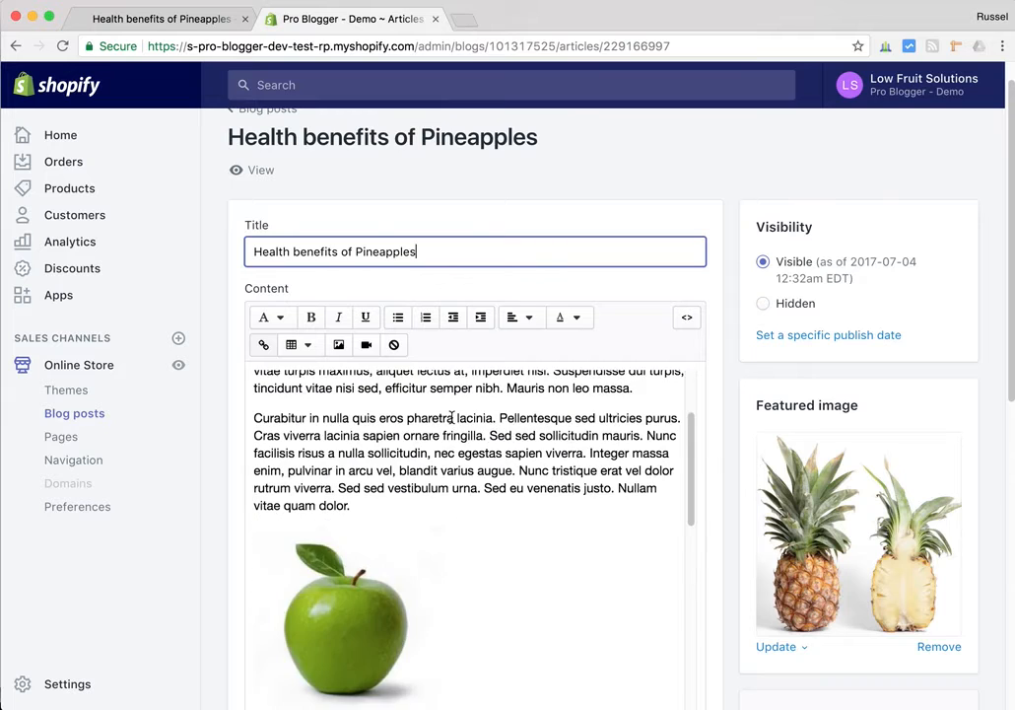
scroll(452, 417, "up", 6)
scroll(351, 438, "down", 5)
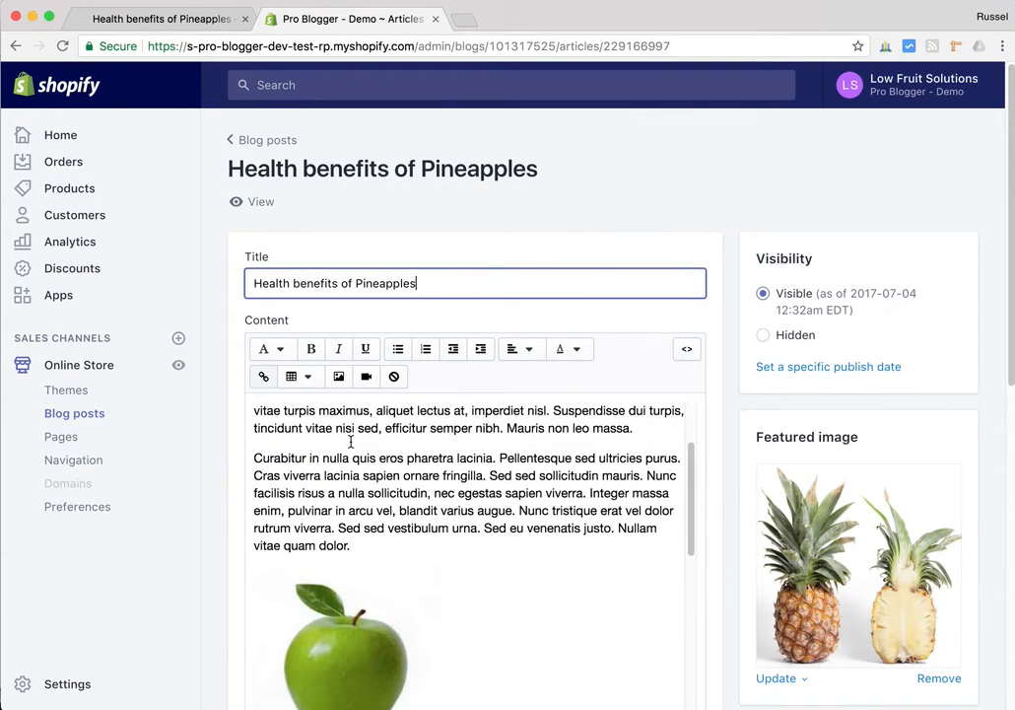
- Open the image settings for the green apple picture in the post's content and examine the available image sizes
left_click(346, 459)
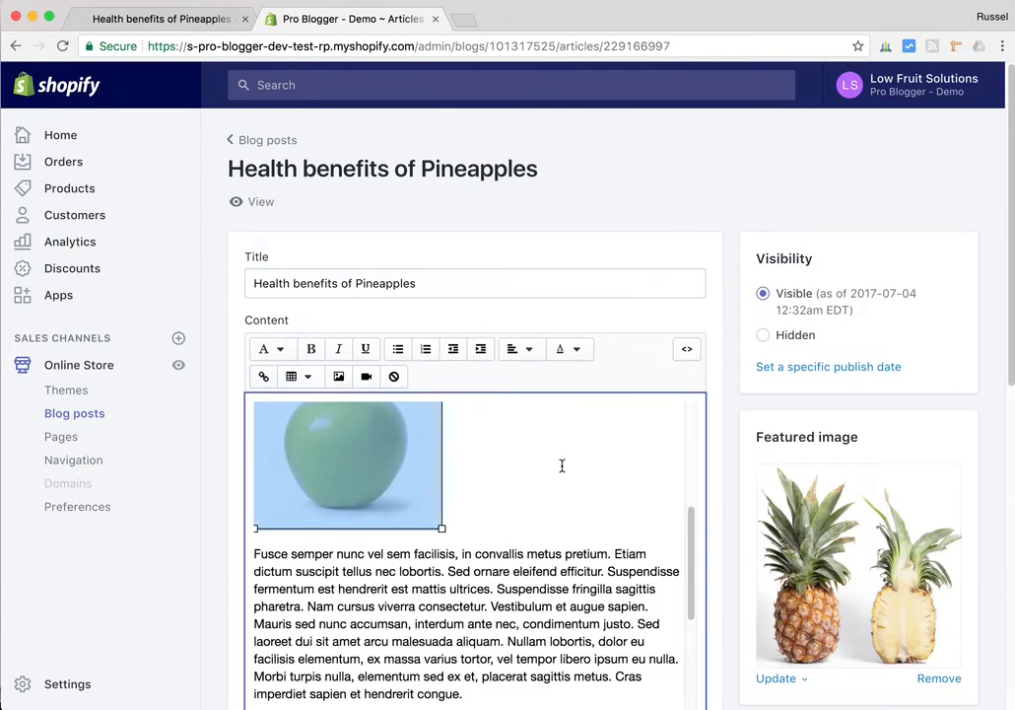
scroll(725, 457, "down", 2)
scroll(725, 452, "up", 2)
left_click(339, 378)
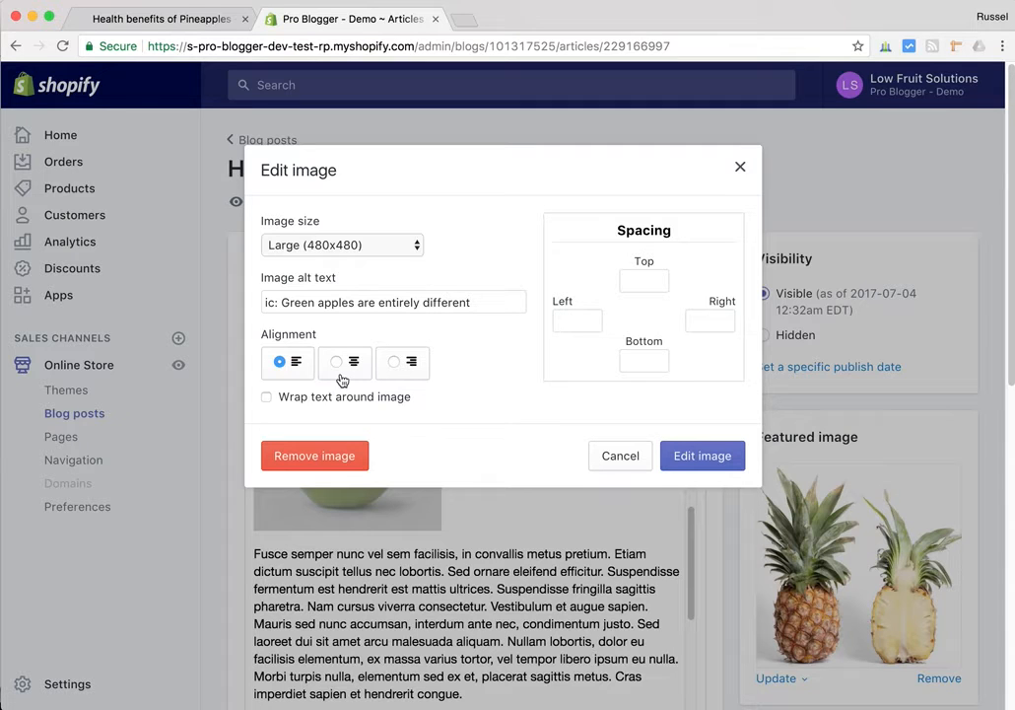
left_click(420, 244)
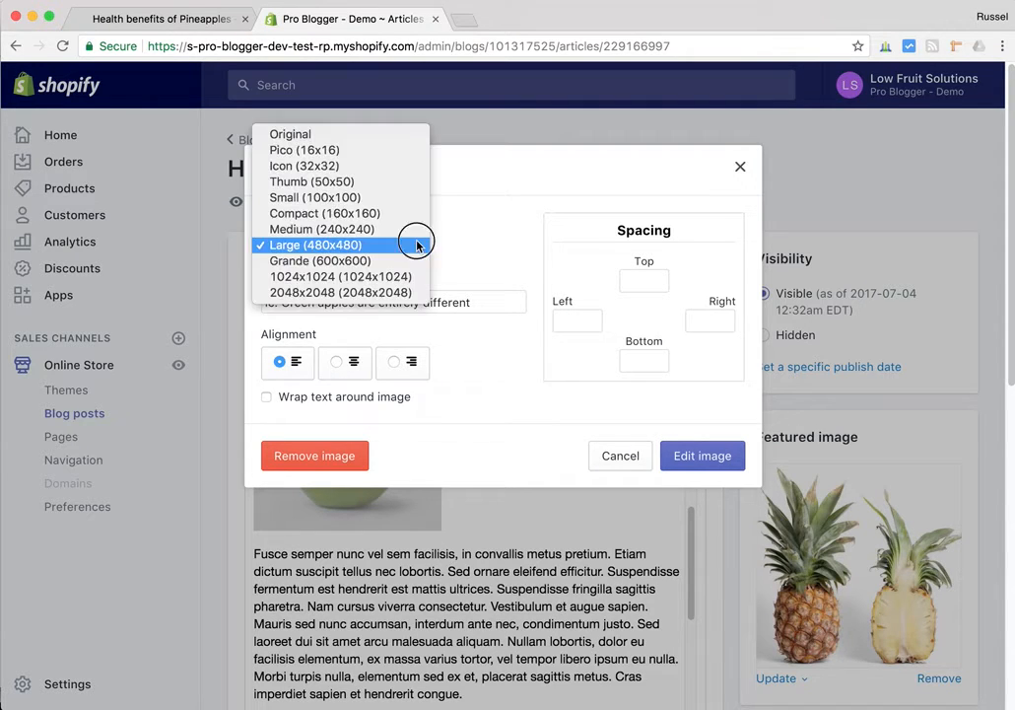
left_click(469, 245)
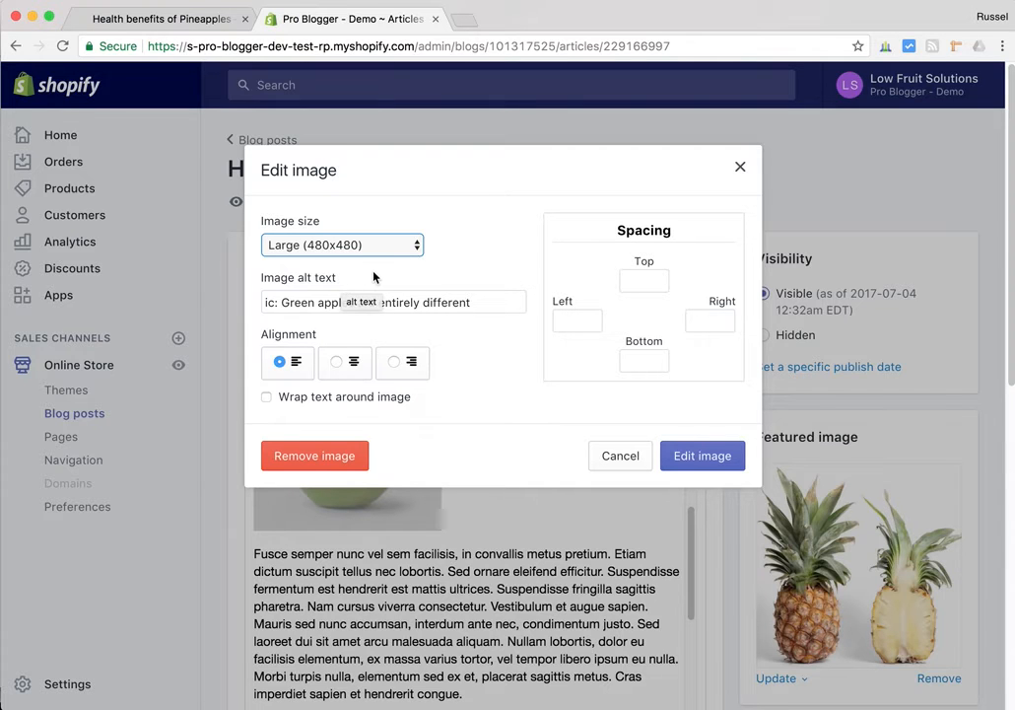
- Inspect the "ic:" caption prefix in the green apple picture's alt text and close the image settings without saving
left_click(275, 304)
type(":")
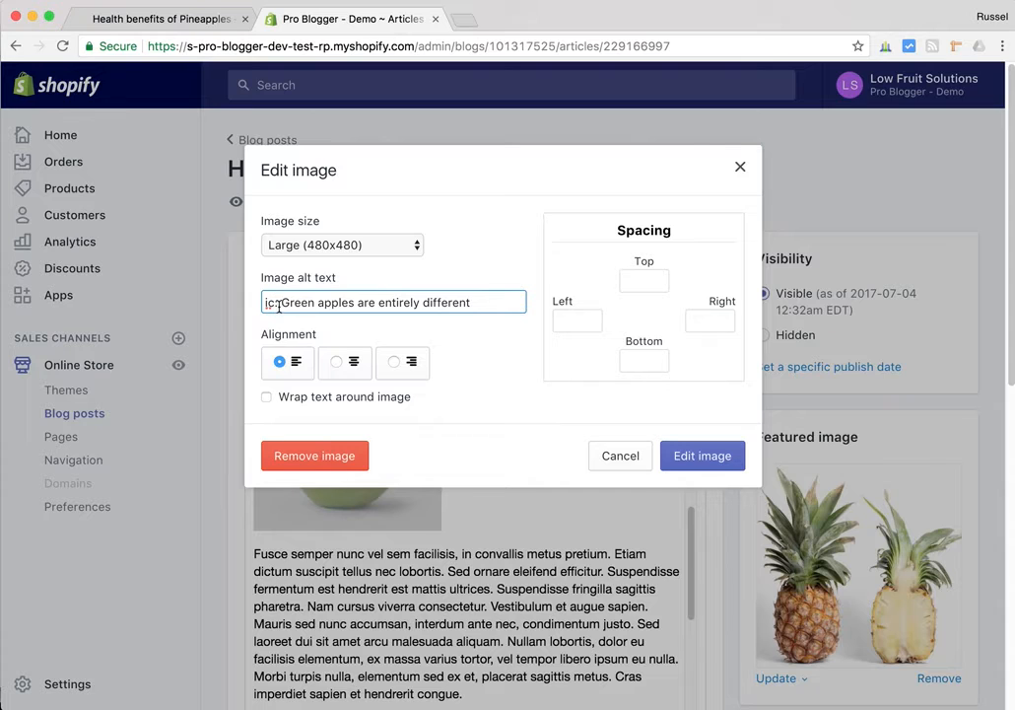
left_click(282, 304)
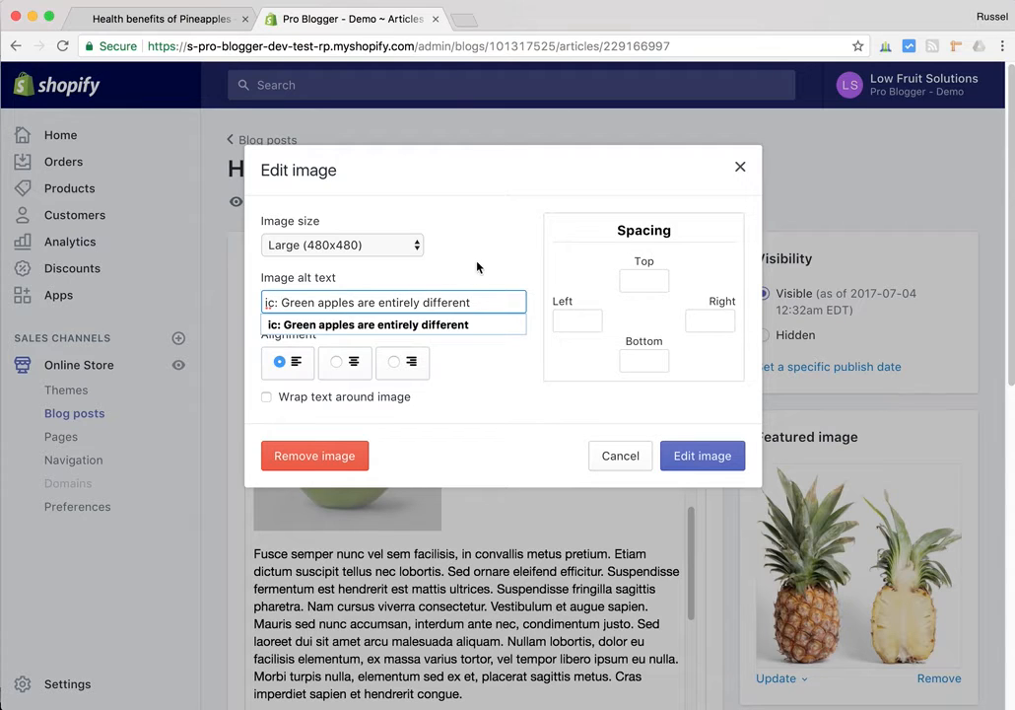
left_click(476, 301)
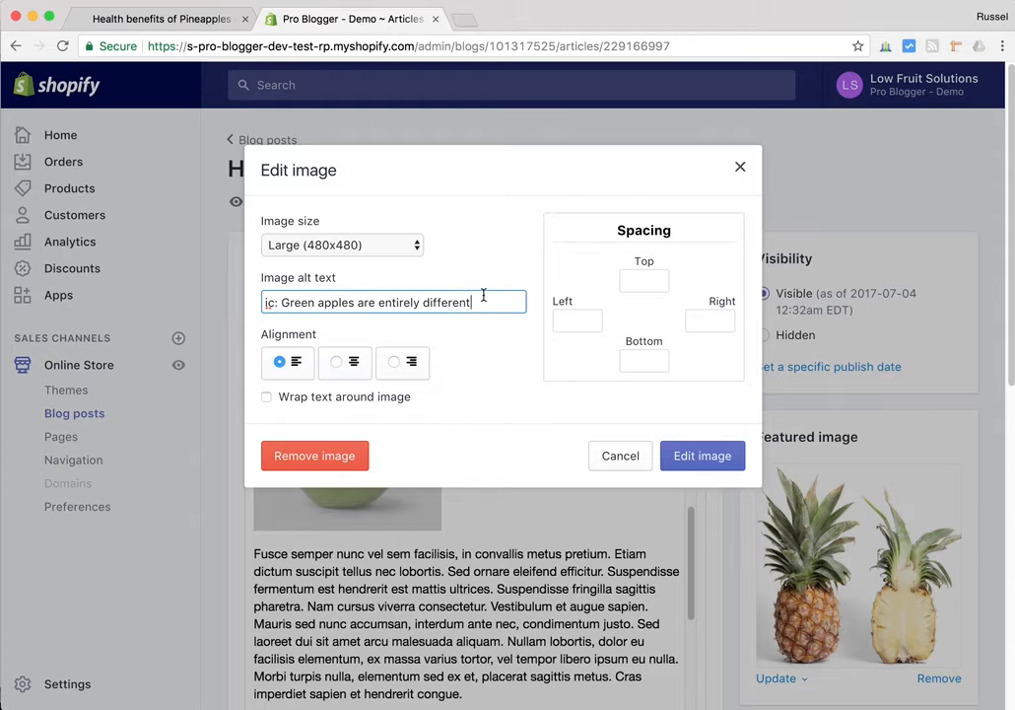
left_click(617, 459)
- Review the pineapple picture in the content and check the featured image's alt text, leaving it without saving
scroll(617, 456, "down", 1)
scroll(616, 456, "up", 1)
scroll(731, 467, "down", 1)
scroll(730, 467, "down", 2)
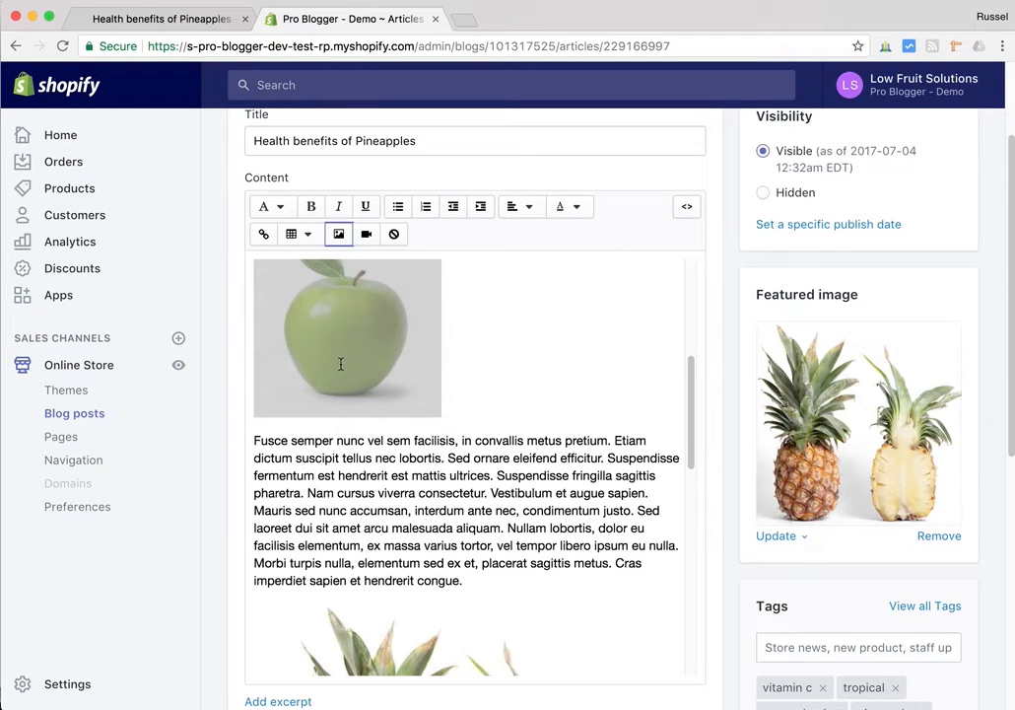
scroll(471, 410, "down", 5)
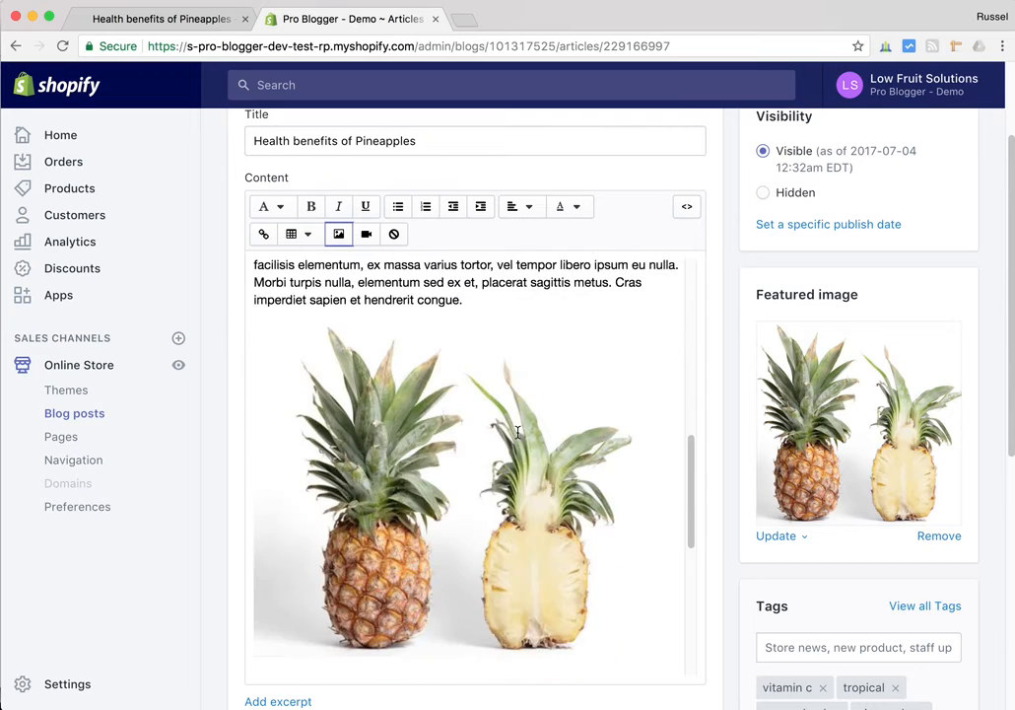
scroll(471, 410, "down", 1)
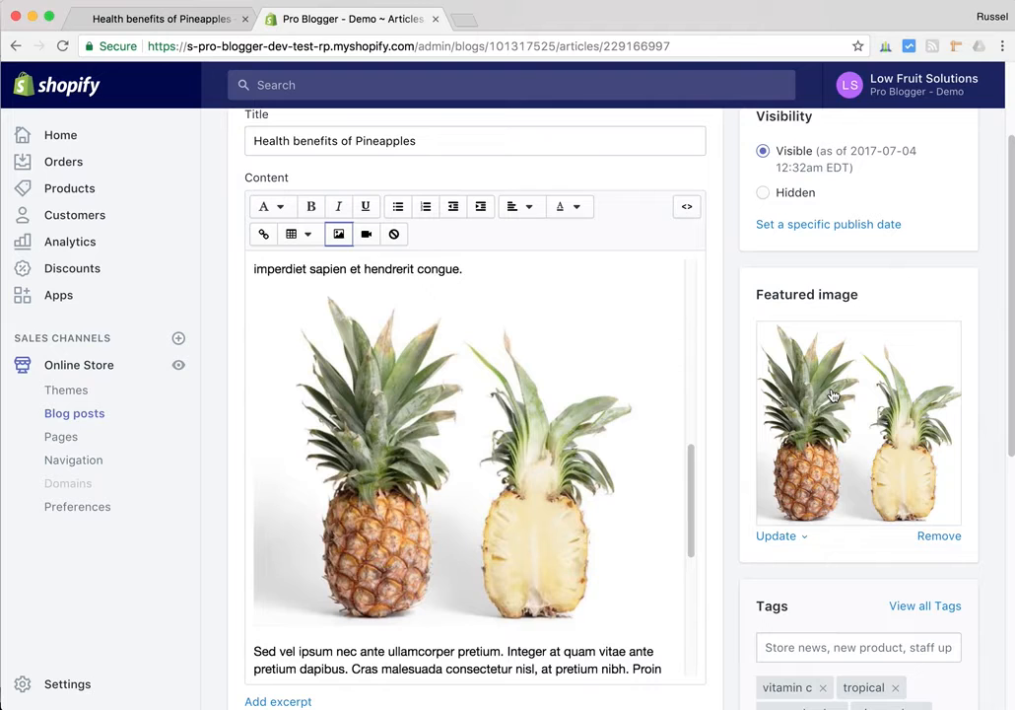
left_click(803, 536)
left_click(765, 599)
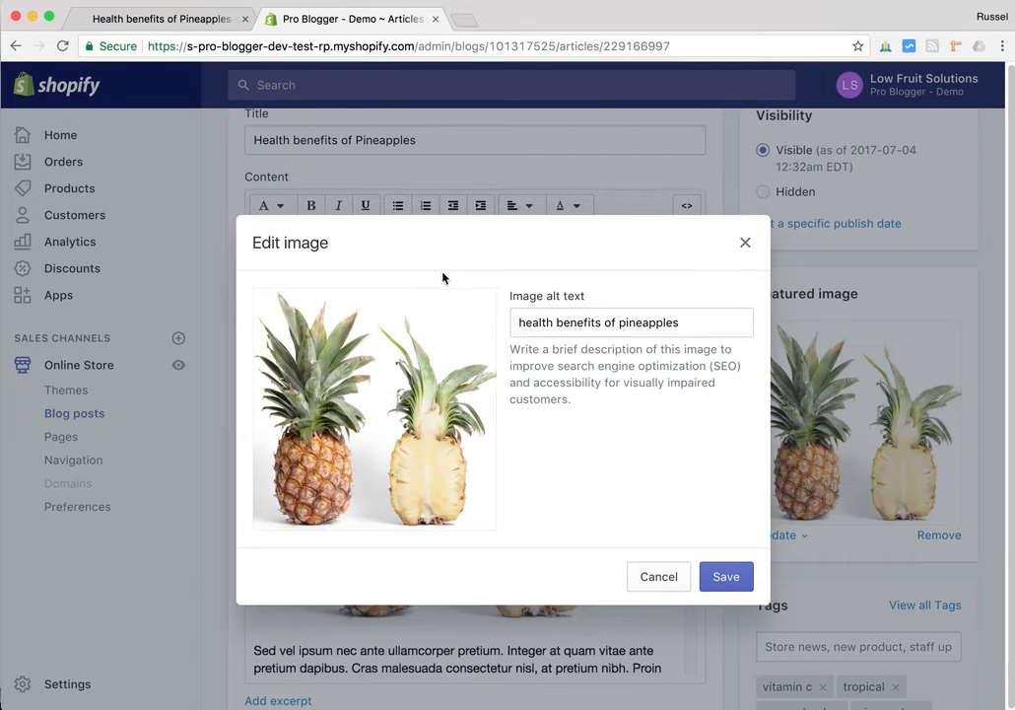
left_click(696, 324)
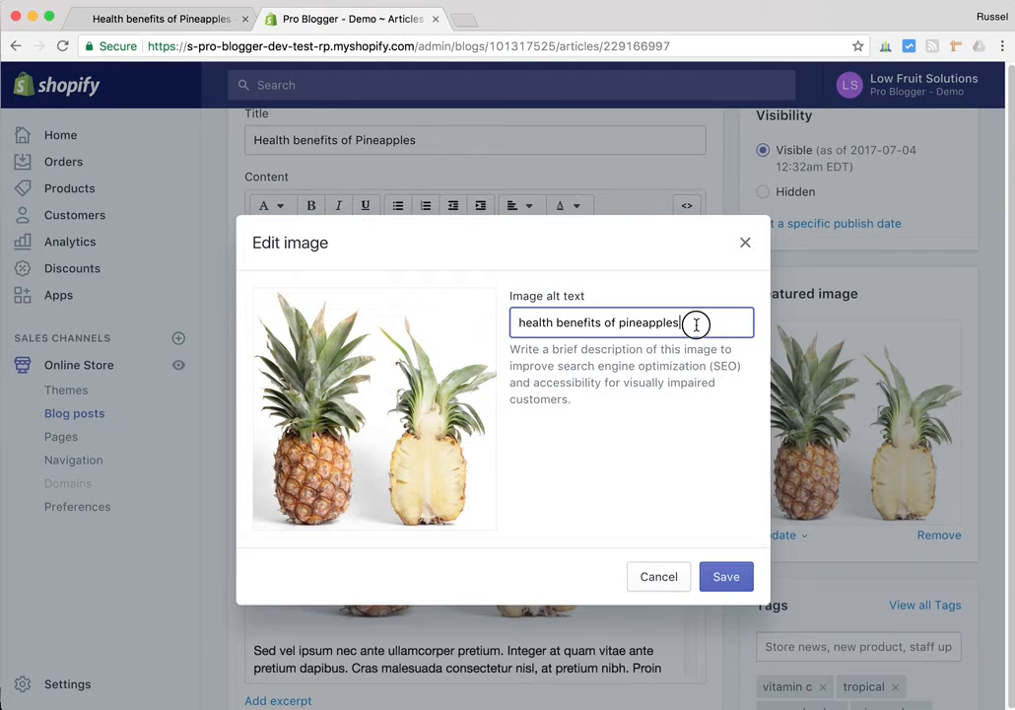
left_click(747, 242)
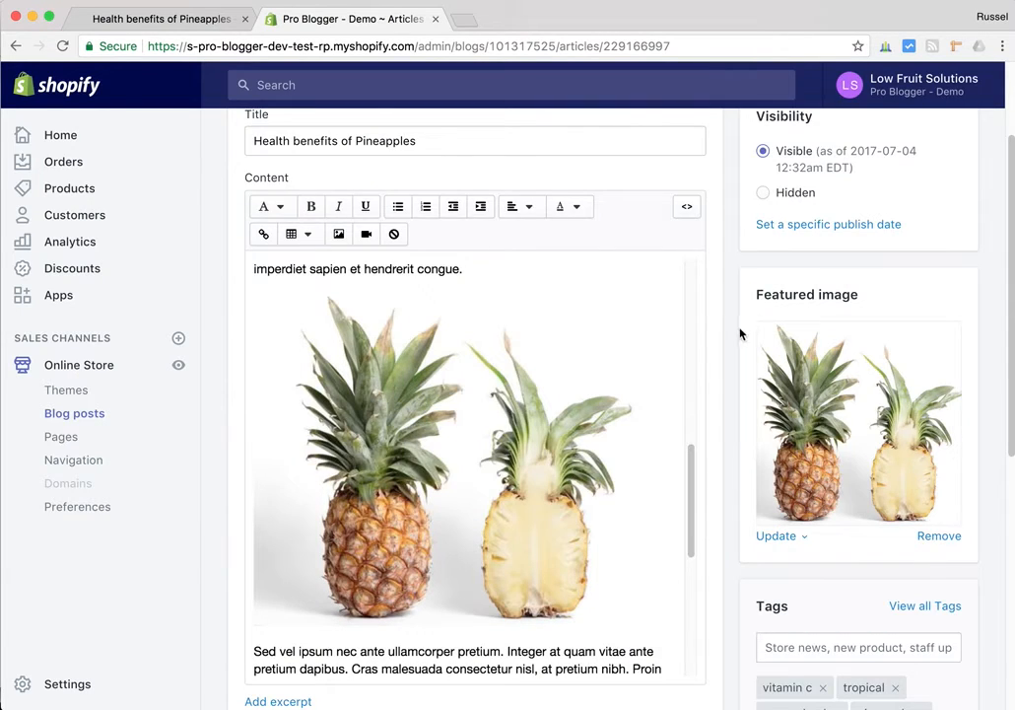
- Examine the post's author, assigned blog and tags
scroll(735, 365, "down", 2)
scroll(735, 365, "down", 2)
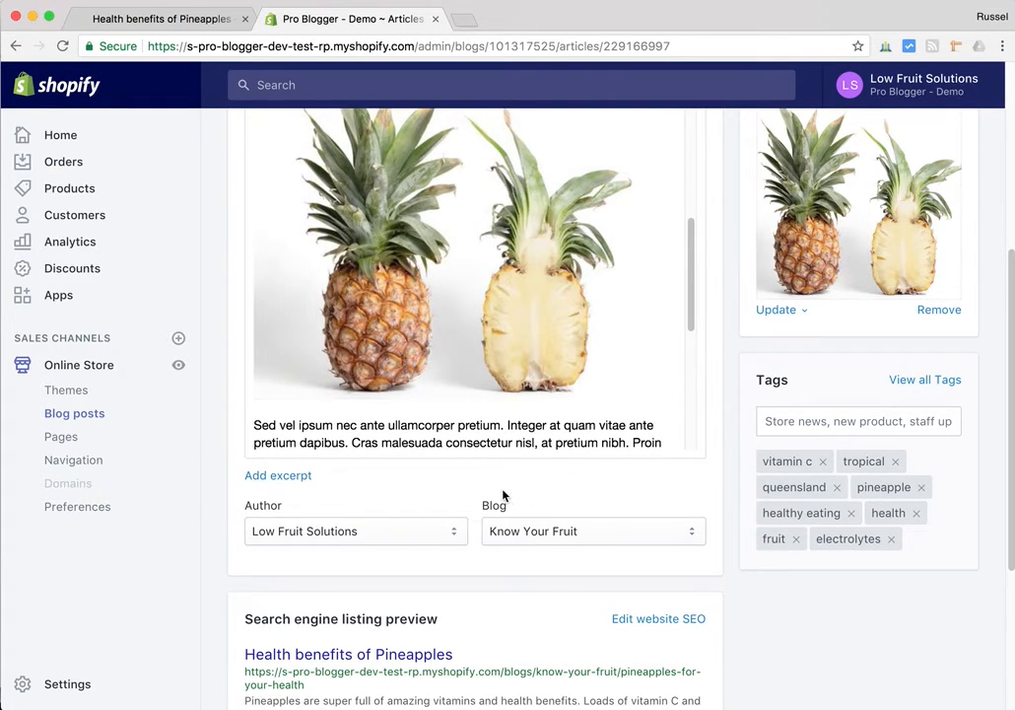
scroll(537, 476, "down", 2)
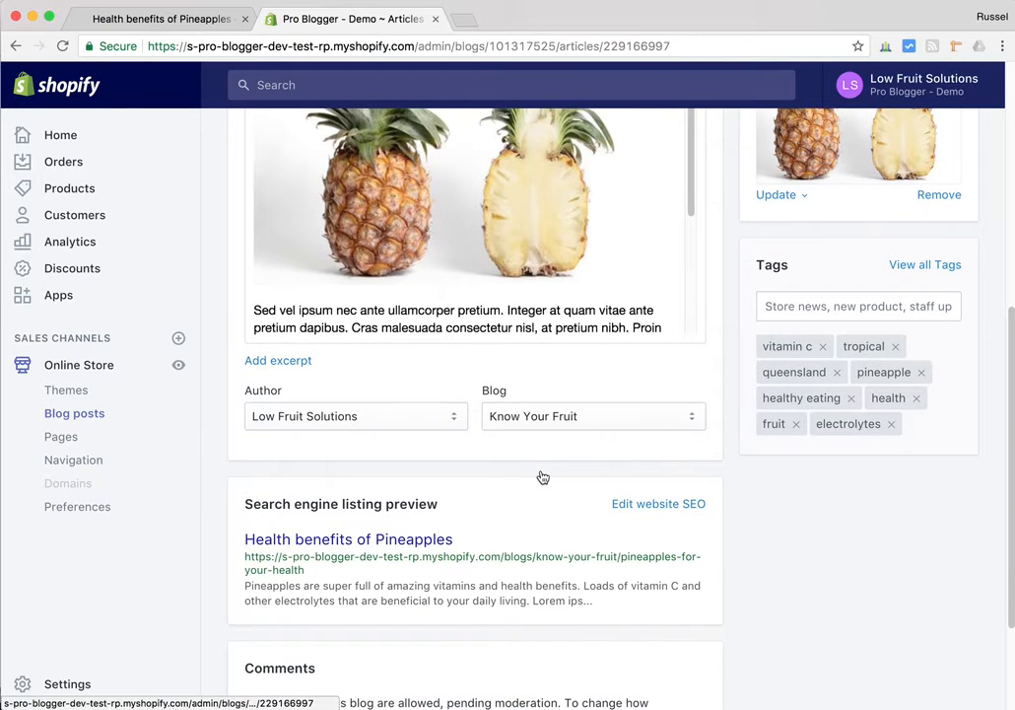
scroll(540, 476, "up", 3)
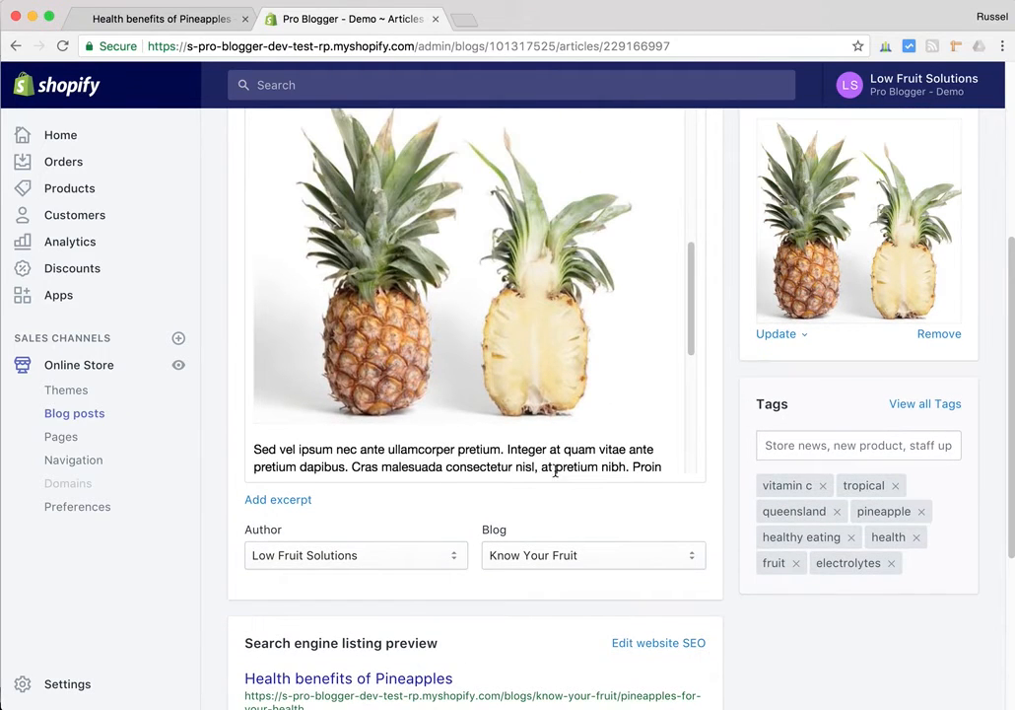
left_click(778, 444)
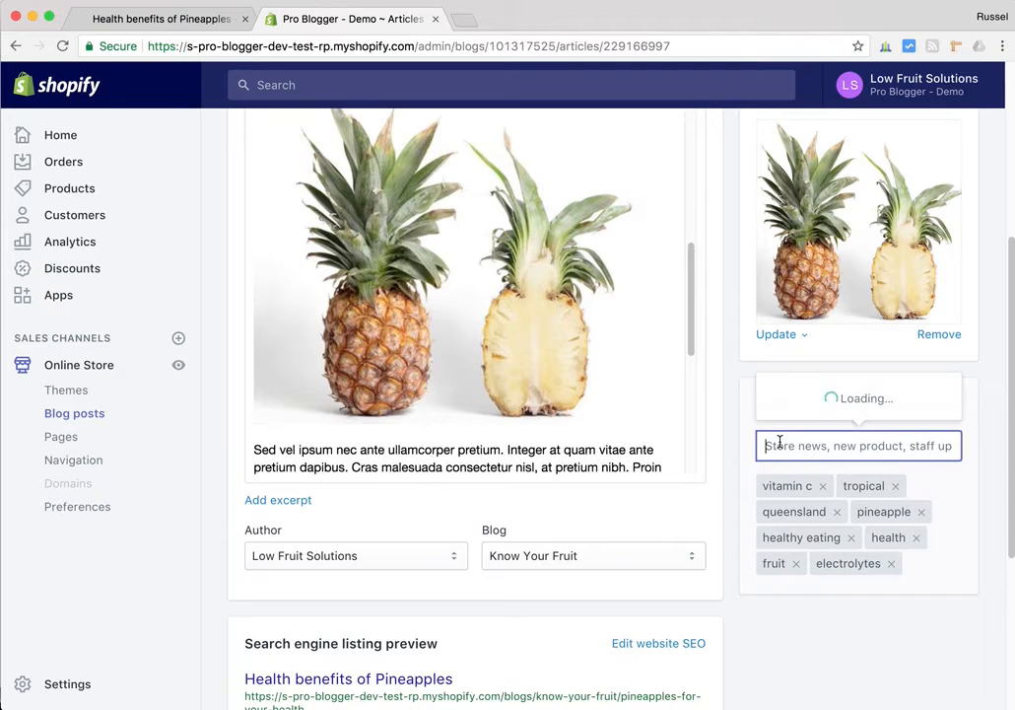
left_click(752, 443)
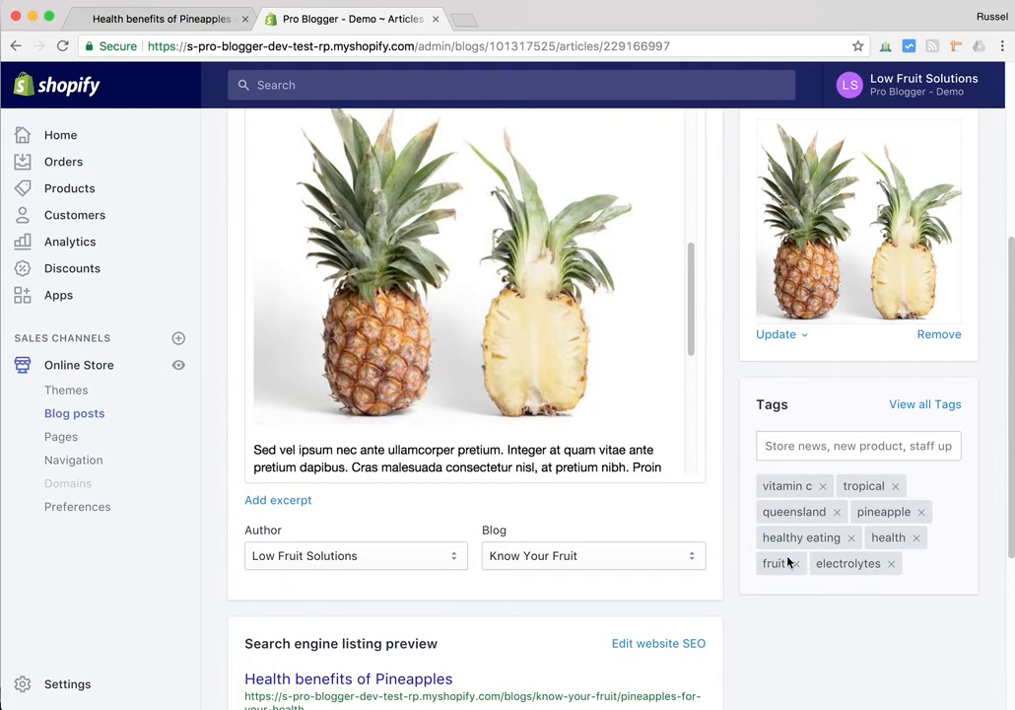
- Reveal the post's website SEO fields and examine the page title, meta description, URL handle and comments section
scroll(630, 536, "down", 3)
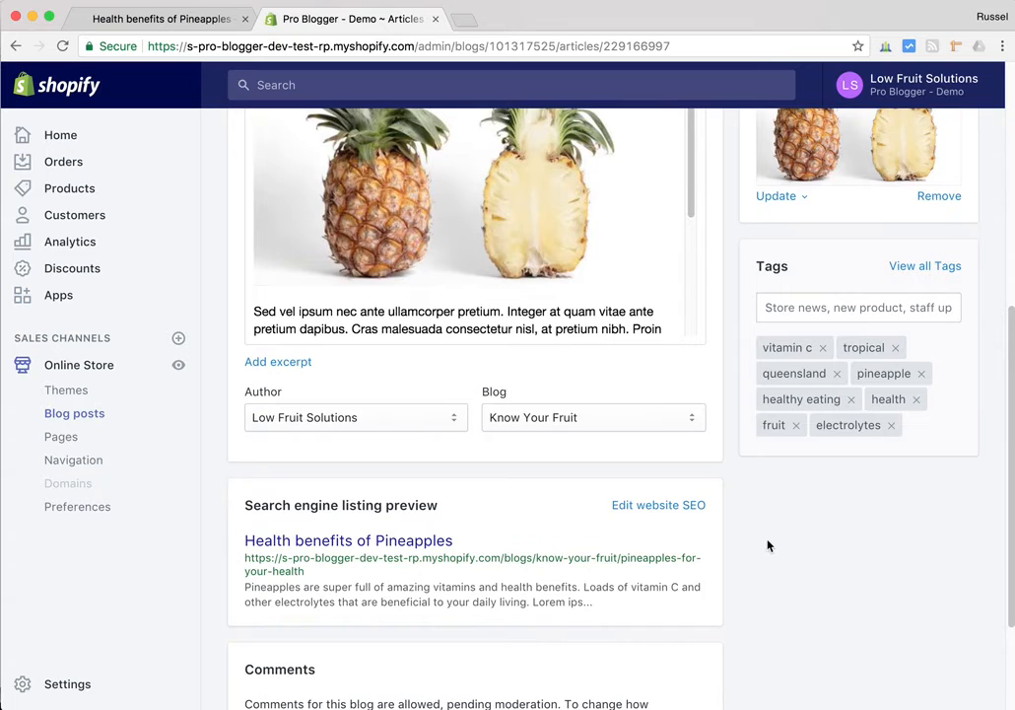
left_click(660, 505)
scroll(695, 533, "down", 3)
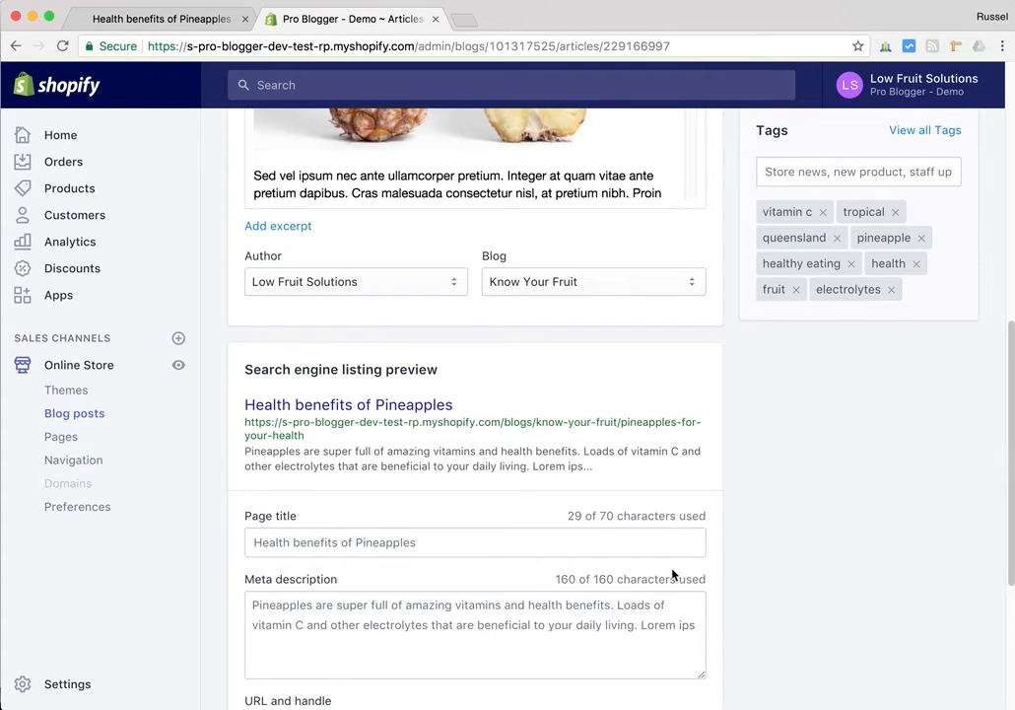
scroll(725, 545, "down", 2)
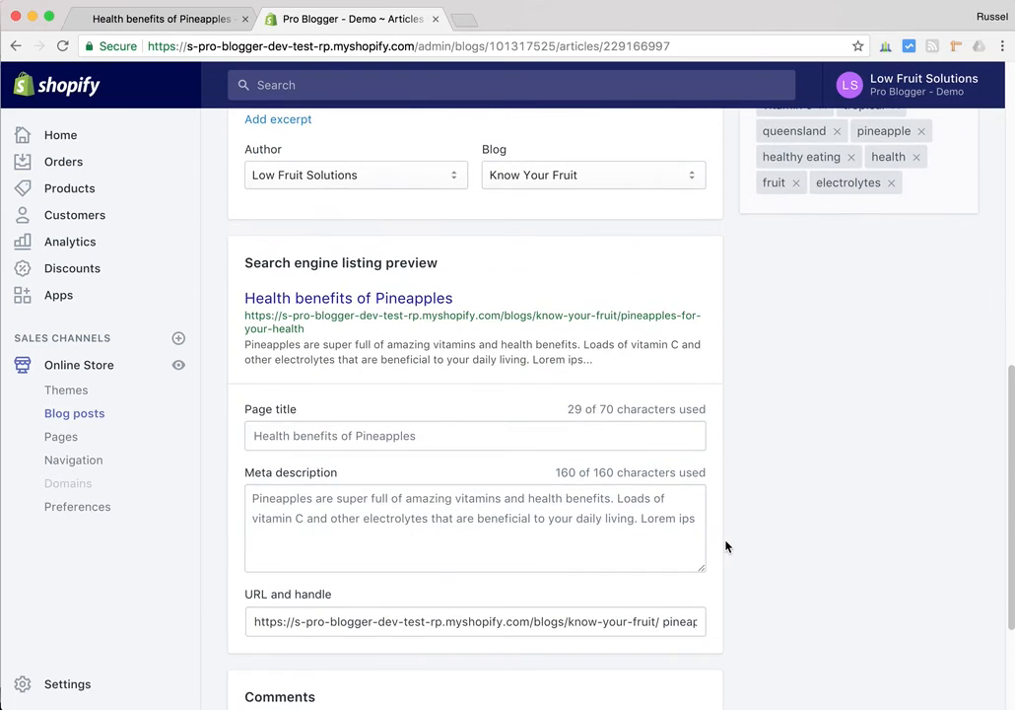
scroll(725, 545, "down", 1)
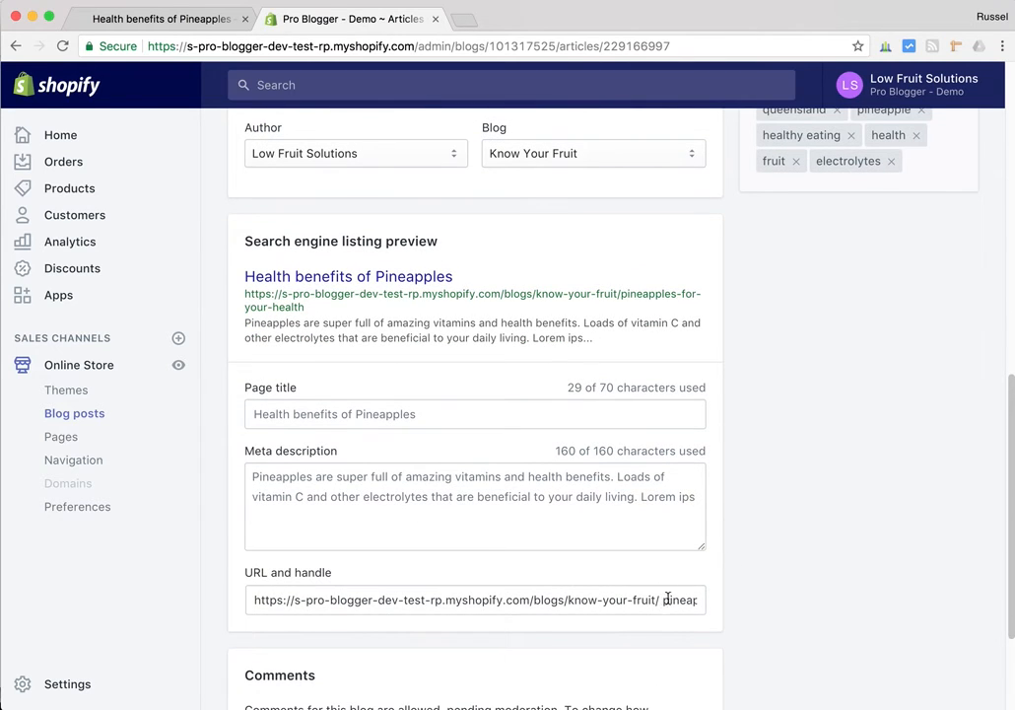
mouse_move(664, 602)
left_mouse_down()
mouse_move(588, 598)
mouse_move(801, 602)
mouse_move(635, 604)
mouse_move(646, 601)
left_mouse_up()
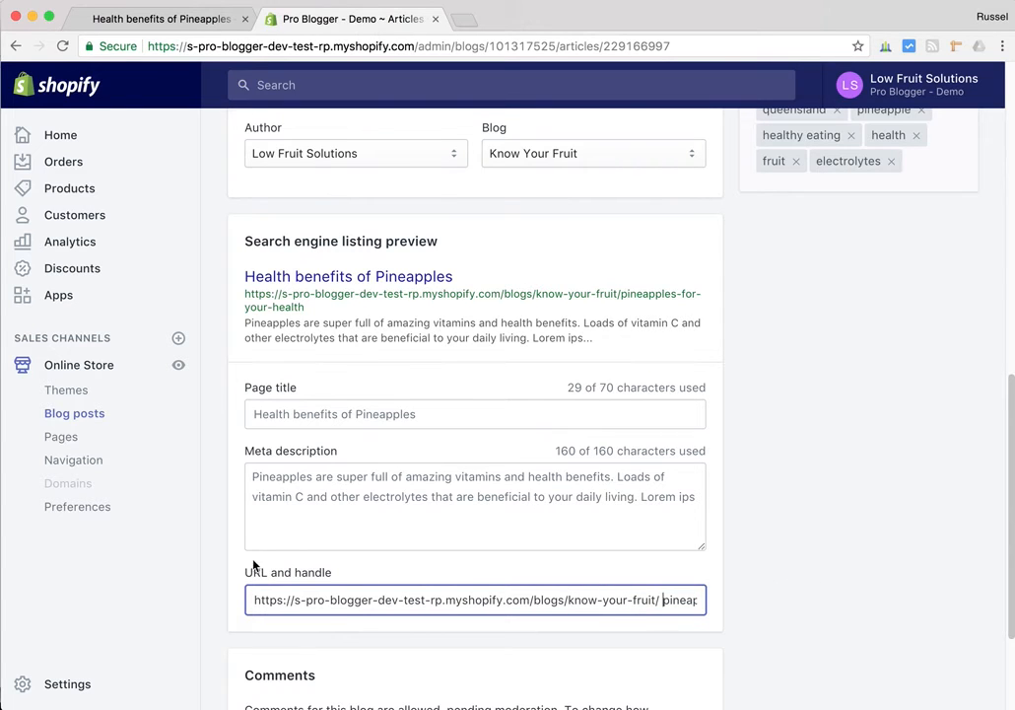
scroll(748, 524, "down", 3)
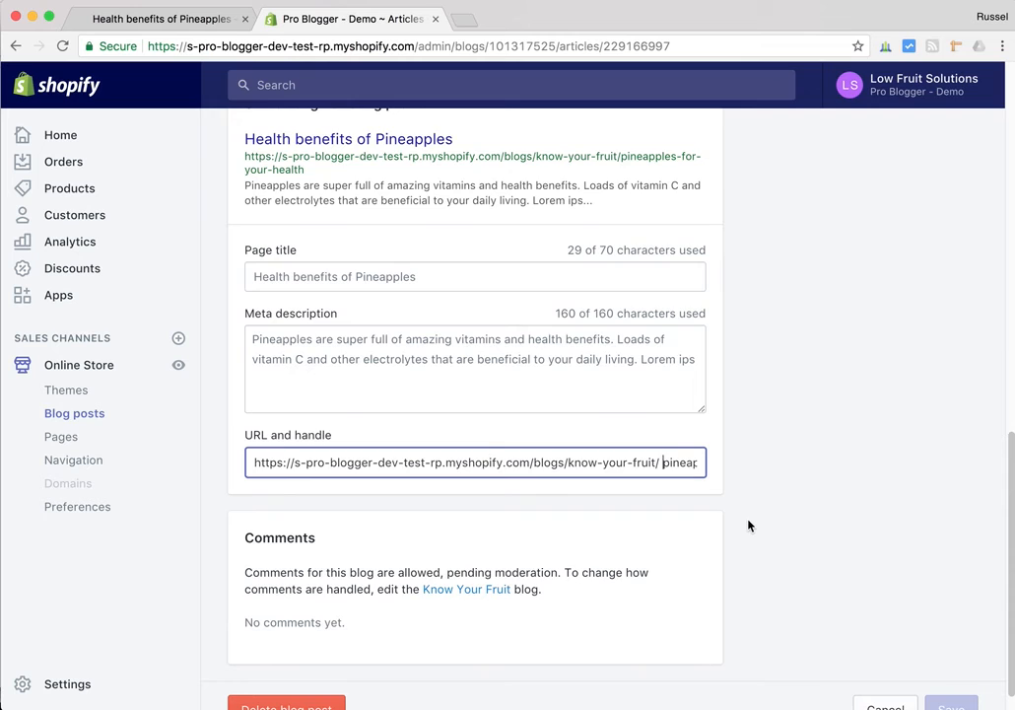
- View the post content's HTML source, return to the formatted view and go to the start of the text
scroll(748, 525, "up", 10)
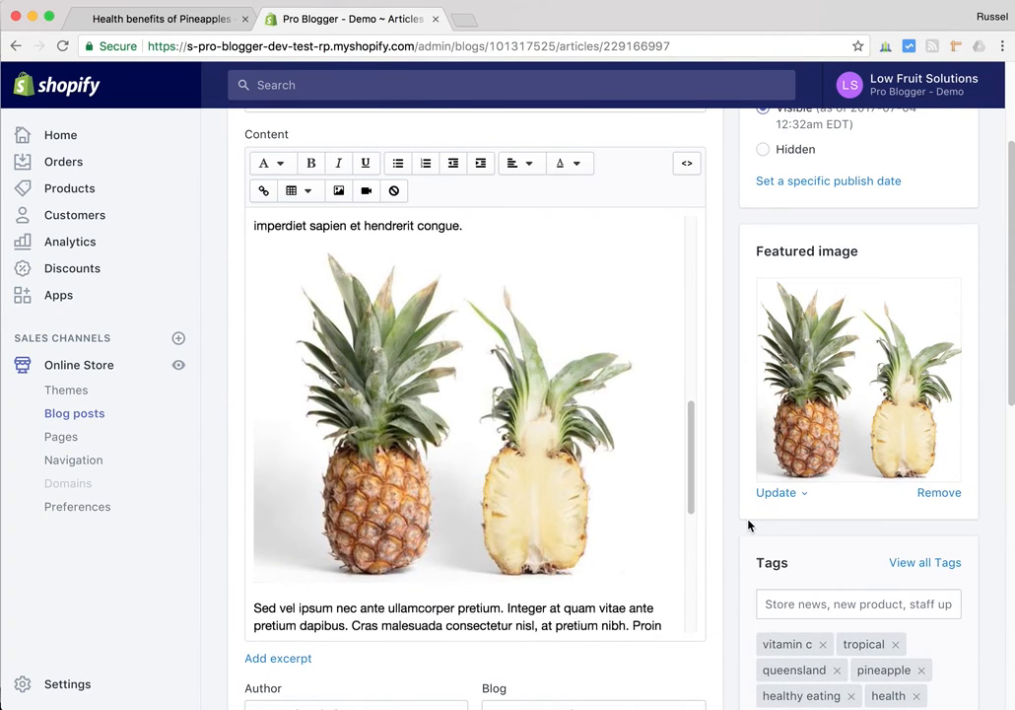
scroll(748, 525, "up", 2)
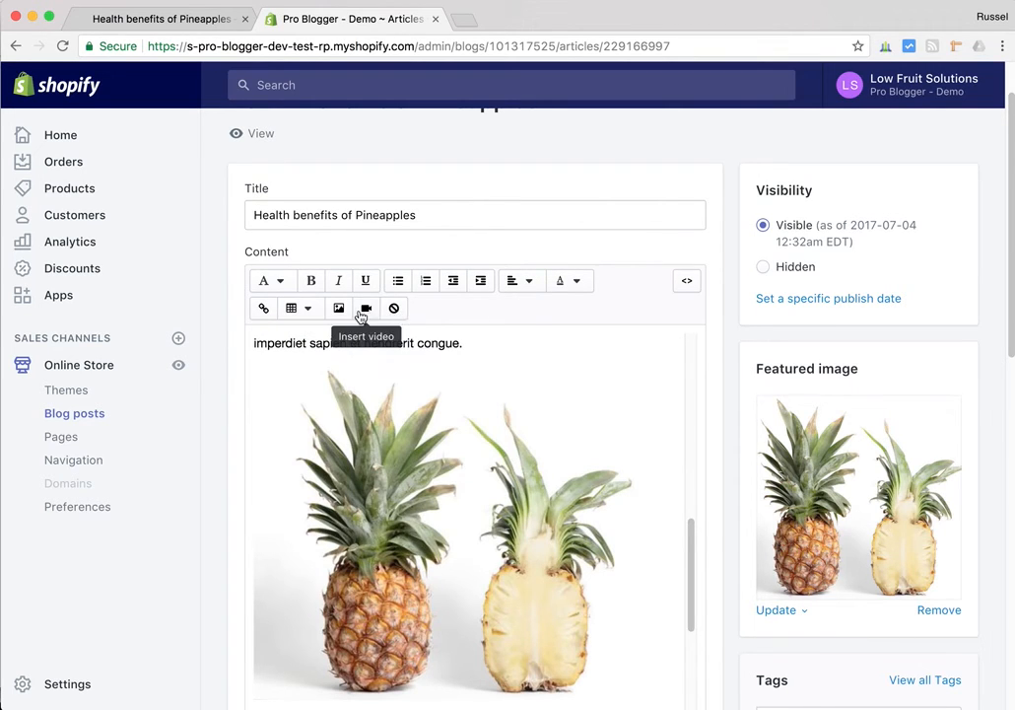
left_click(688, 283)
mouse_move(696, 341)
left_mouse_down()
mouse_move(699, 636)
mouse_move(704, 330)
left_mouse_up()
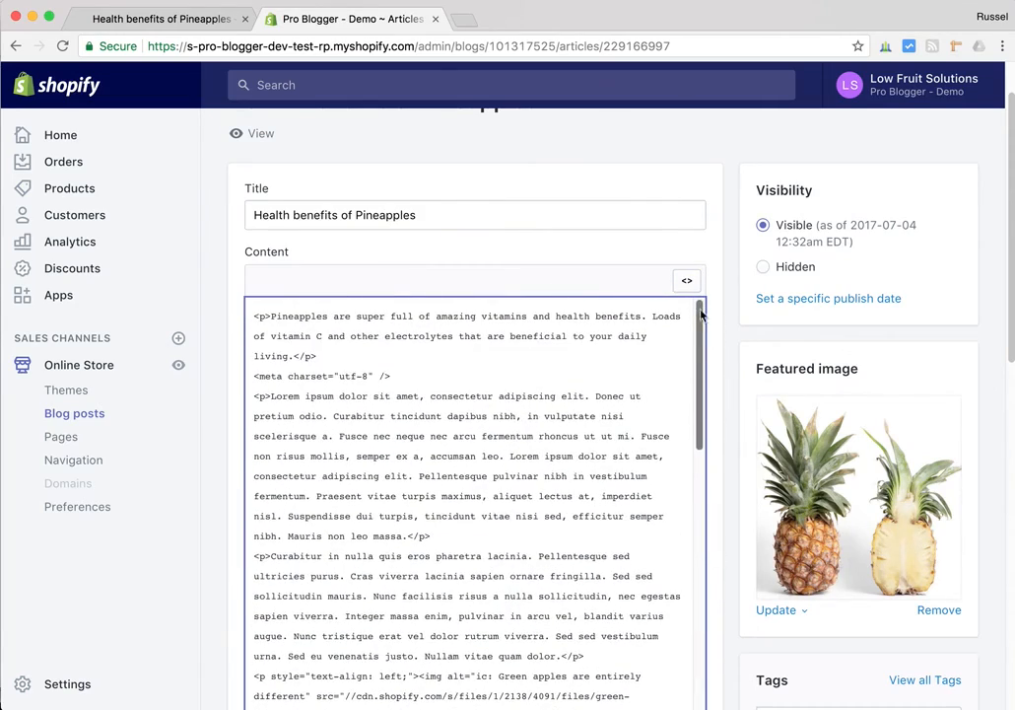
left_click(690, 283)
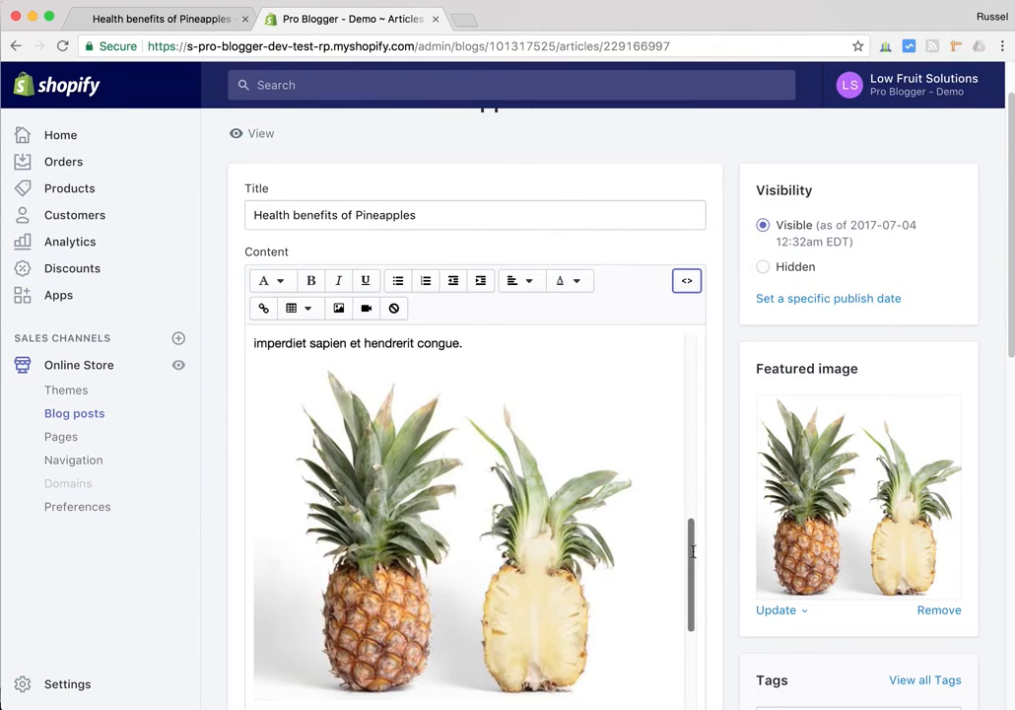
left_click_drag(692, 552, 700, 335)
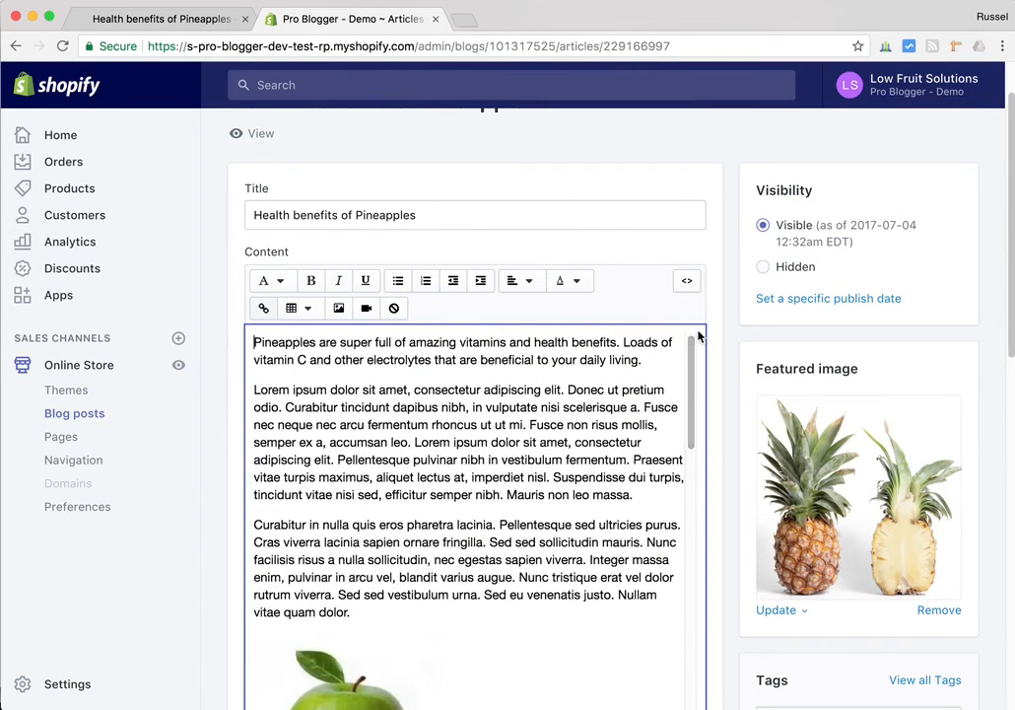
- Switch to the live Health benefits of Pineapples post and examine its text and the green apple image's caption and Pinterest button
left_click(164, 22)
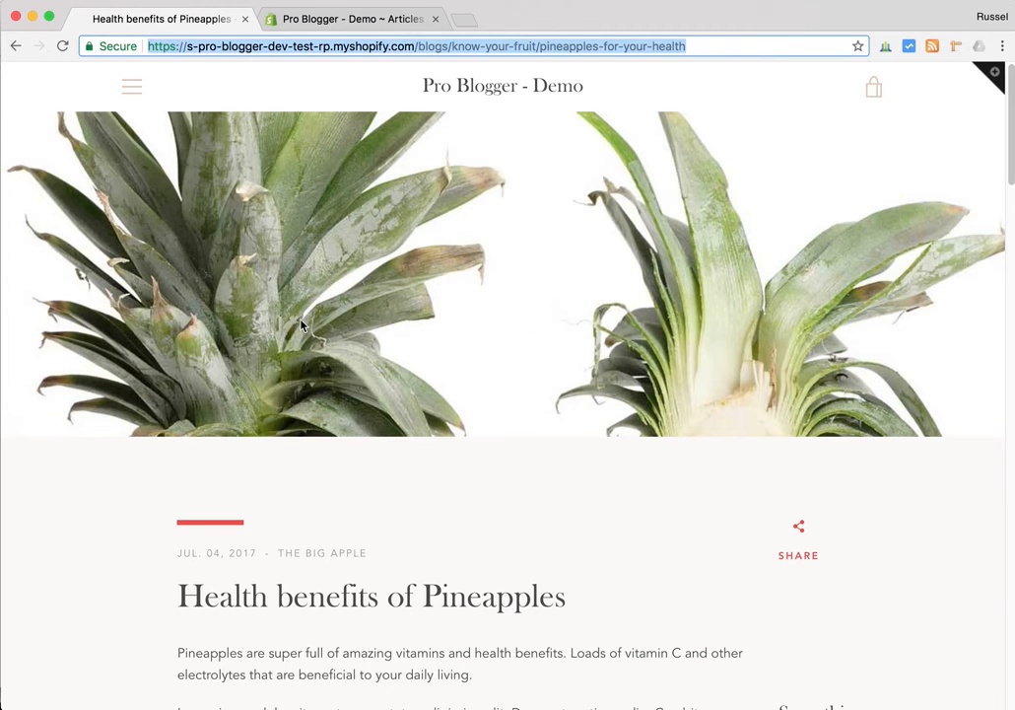
scroll(295, 325, "down", 1)
scroll(288, 325, "up", 1)
scroll(784, 326, "down", 3)
scroll(781, 324, "up", 3)
scroll(781, 325, "down", 6)
scroll(723, 328, "down", 2)
scroll(285, 227, "down", 1)
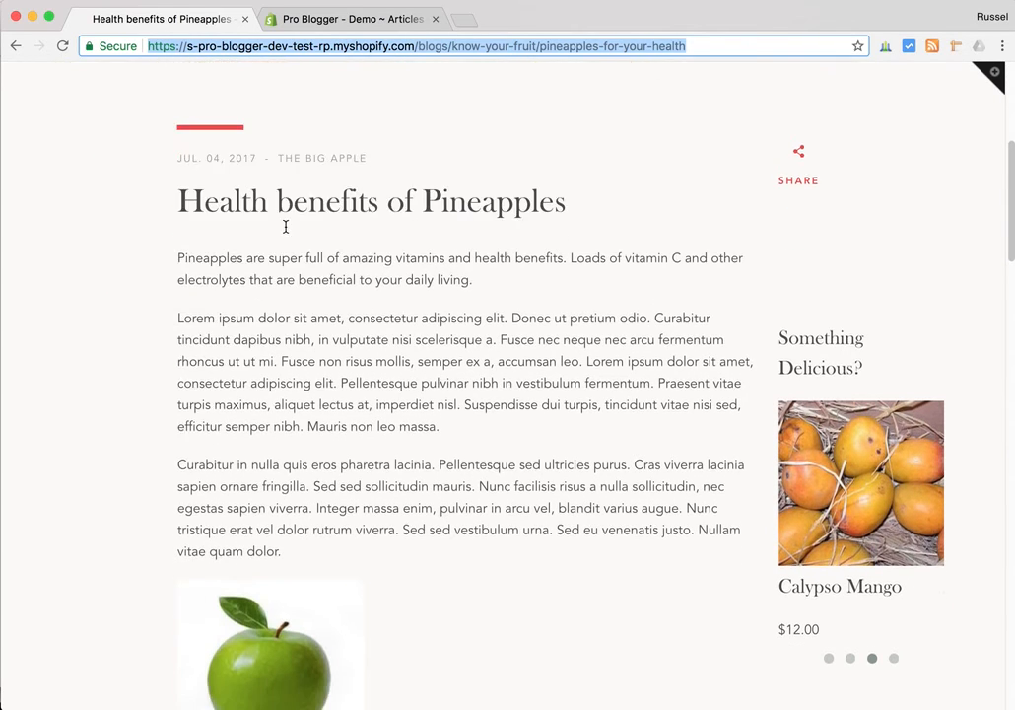
scroll(286, 227, "down", 6)
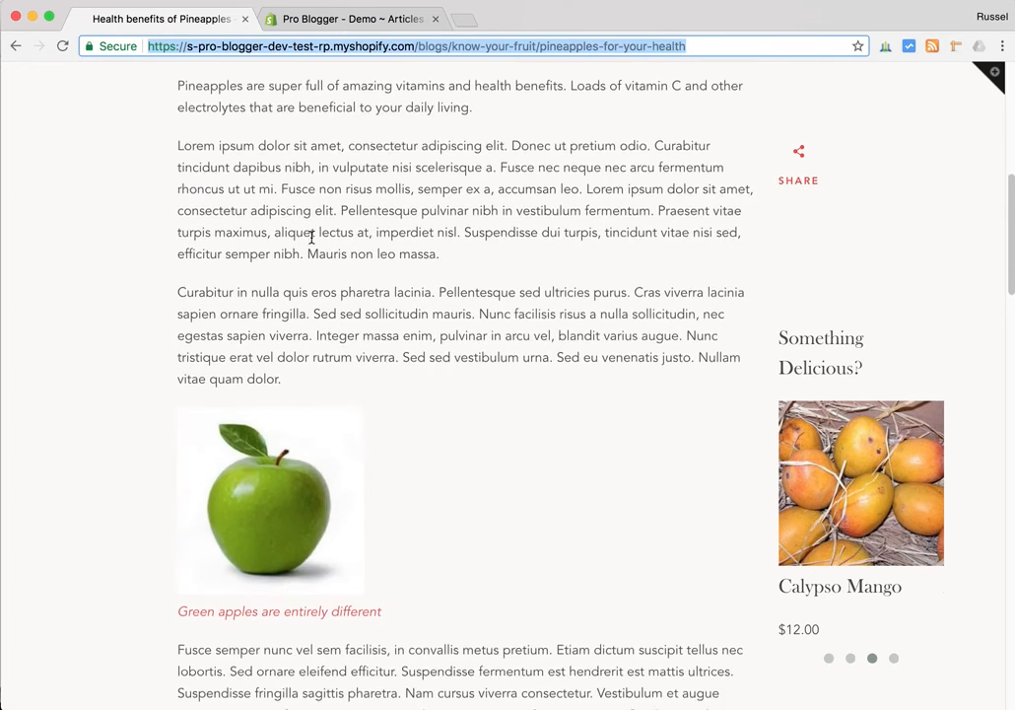
scroll(339, 338, "down", 2)
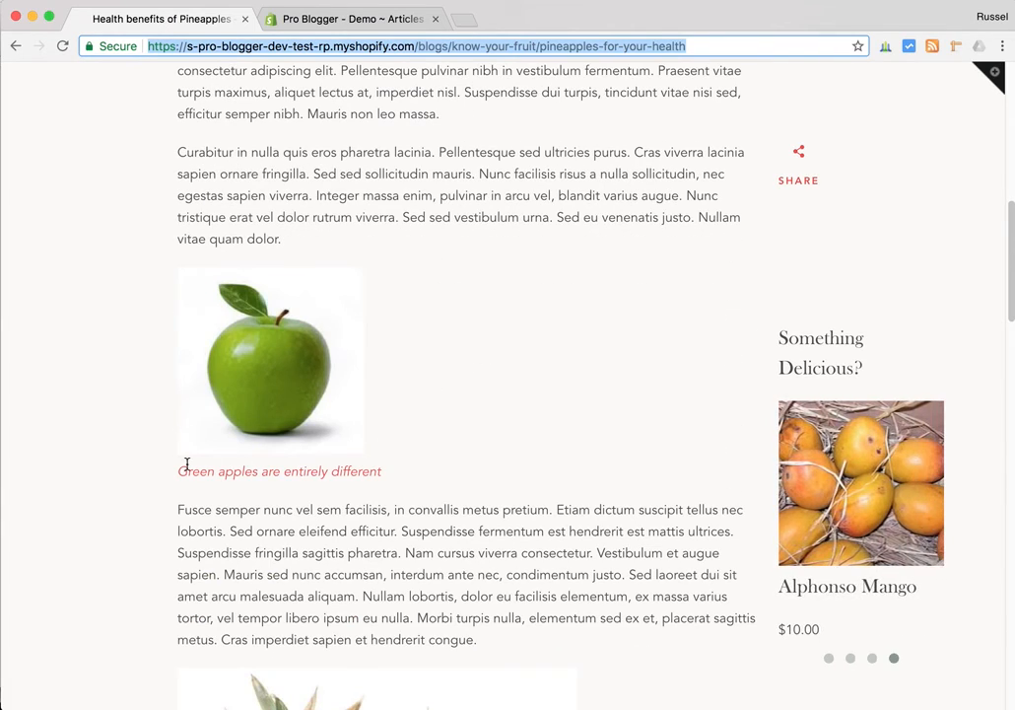
mouse_move(194, 287)
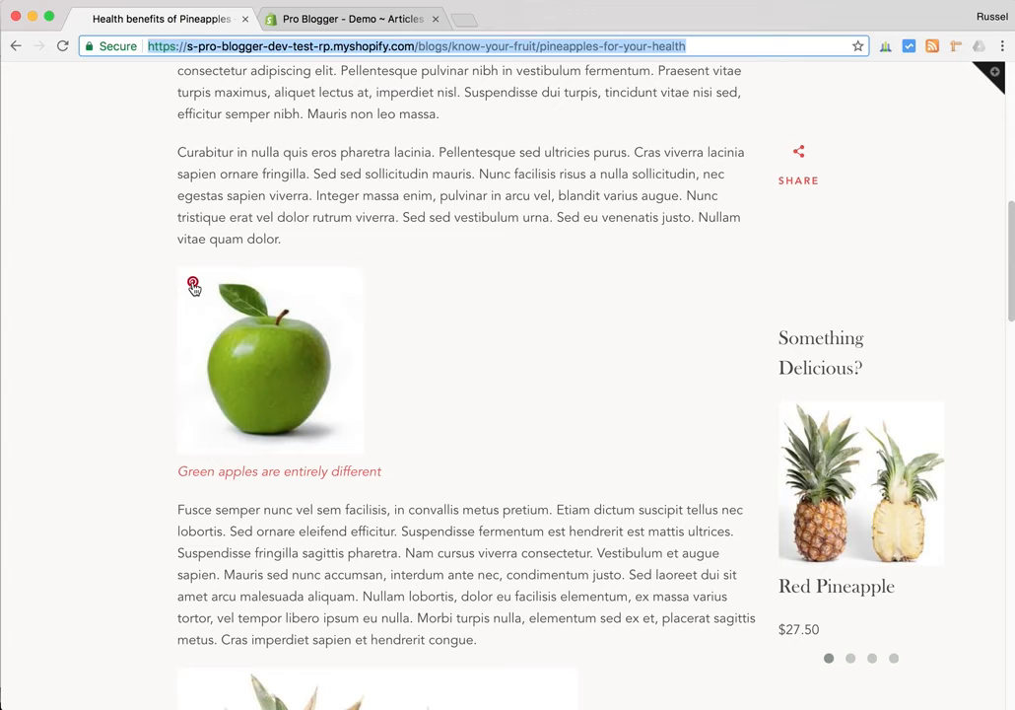
scroll(540, 340, "up", 3)
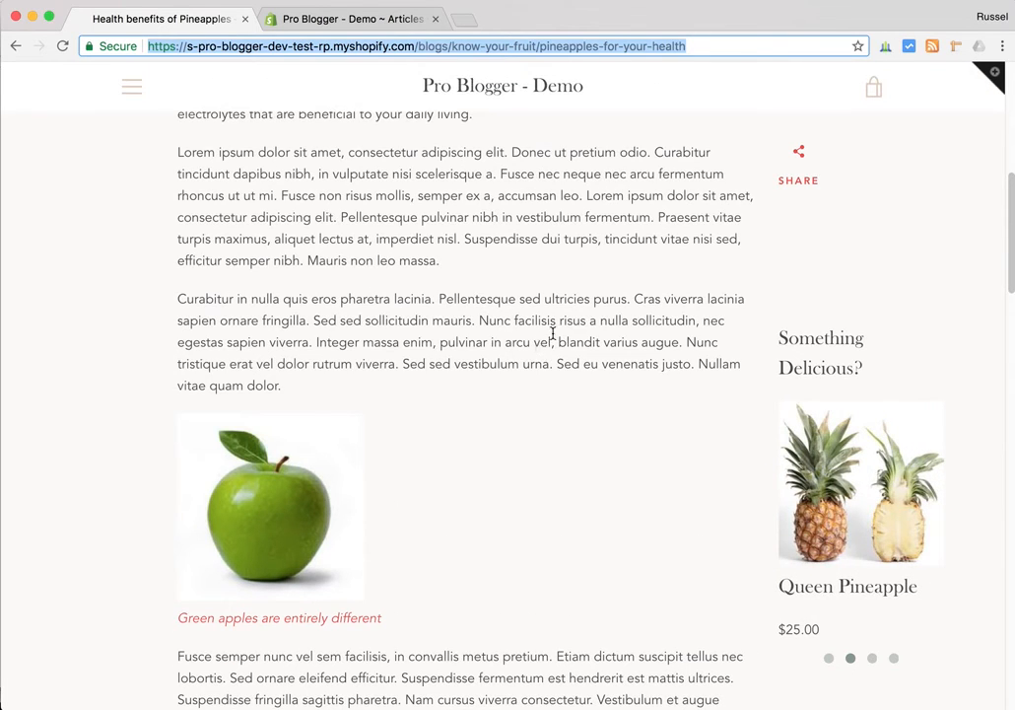
- Expand and collapse the live post's social sharing options, and examine the pineapple cross-section image with its caption and Pinterest button
left_click(801, 162)
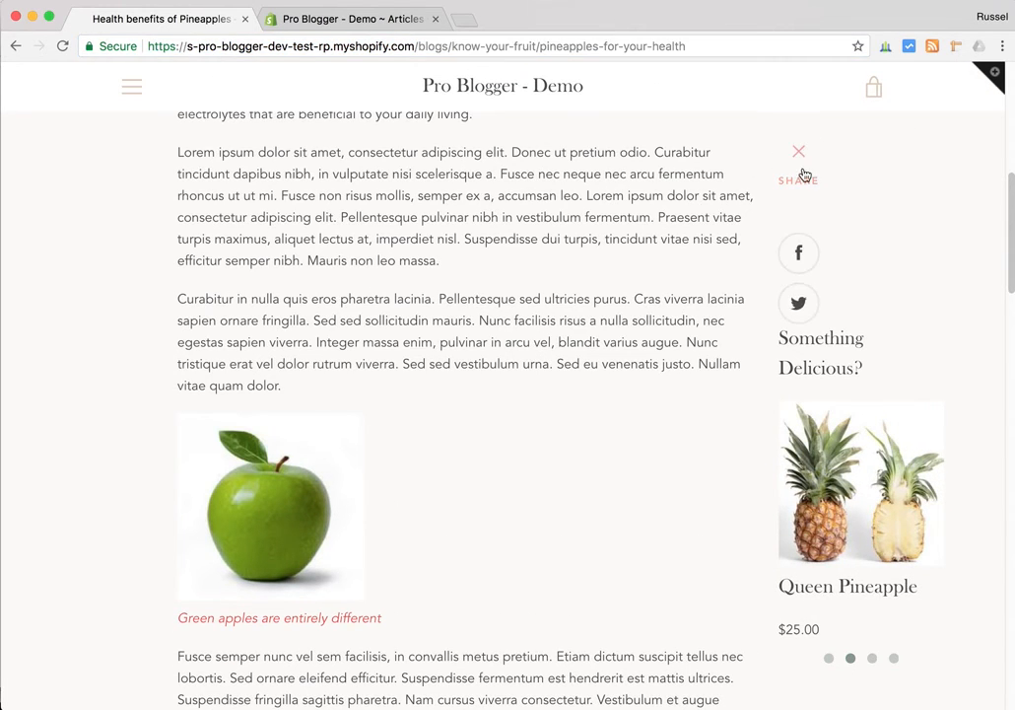
left_click(799, 158)
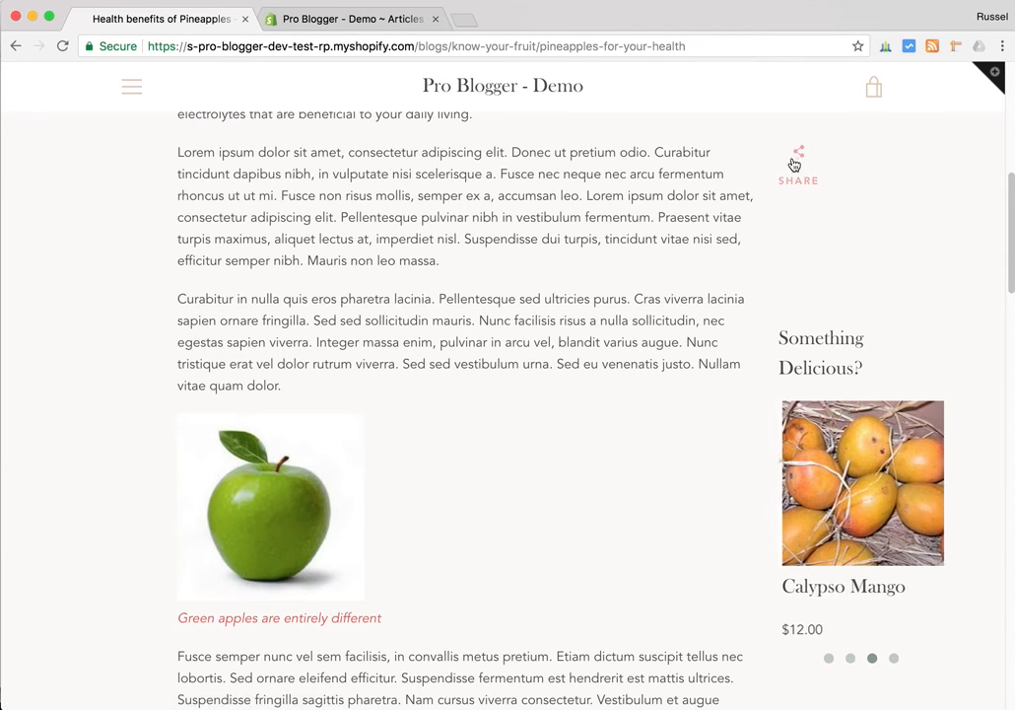
scroll(585, 290, "down", 8)
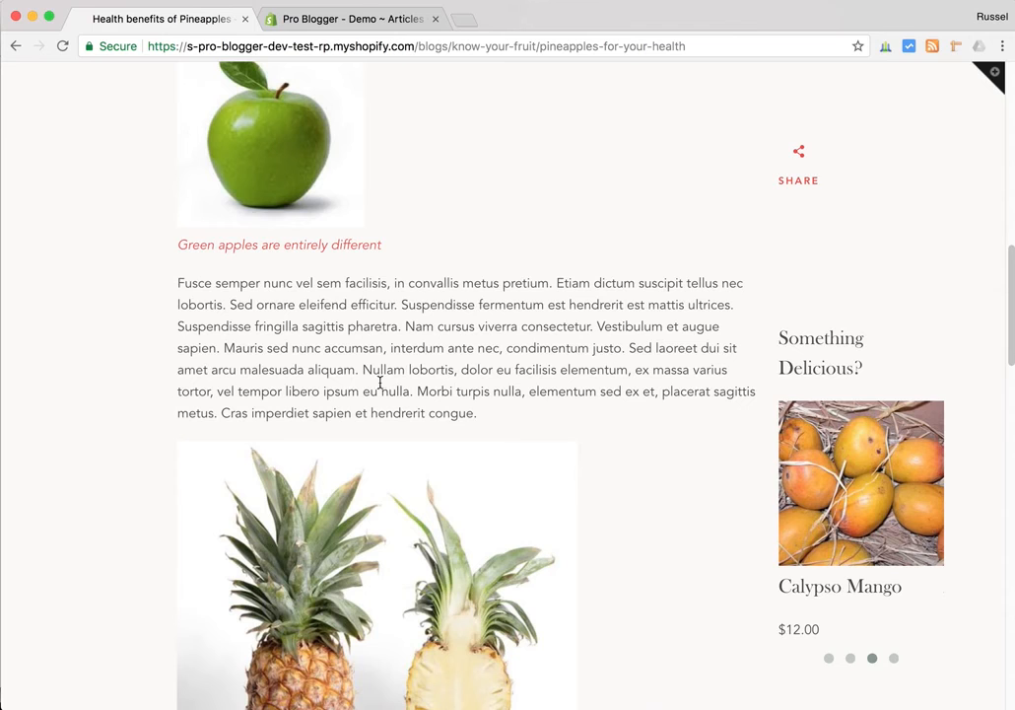
scroll(530, 370, "down", 4)
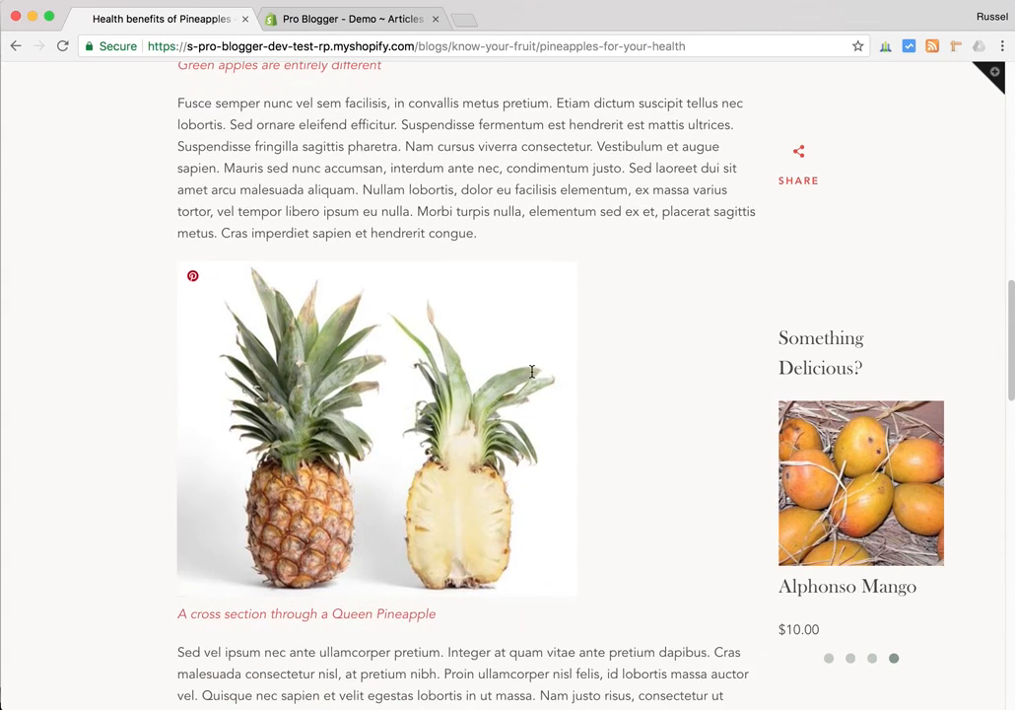
- Examine the author bio with its social links and the "Like to learn more?" related posts carousel below the article
scroll(531, 372, "down", 13)
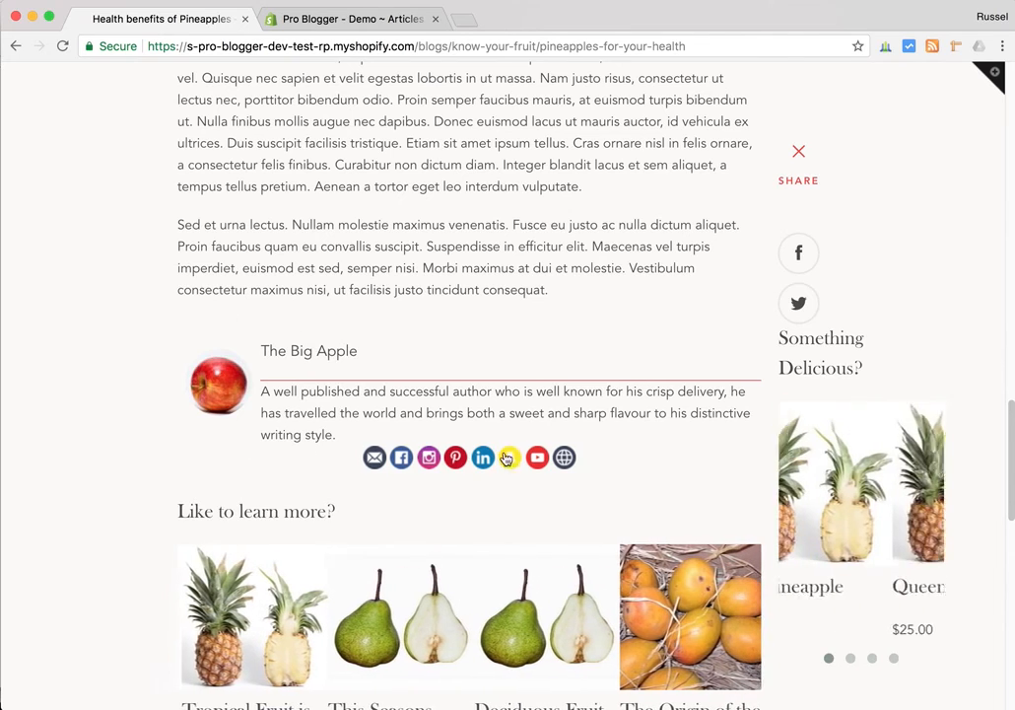
scroll(531, 383, "down", 4)
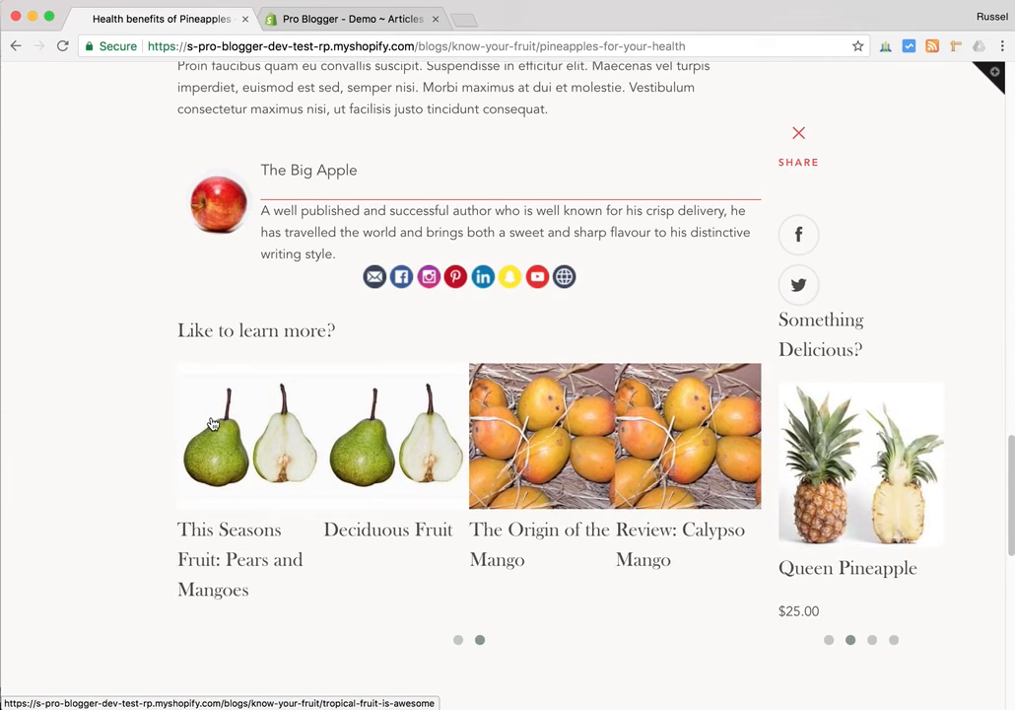
scroll(212, 424, "down", 6)
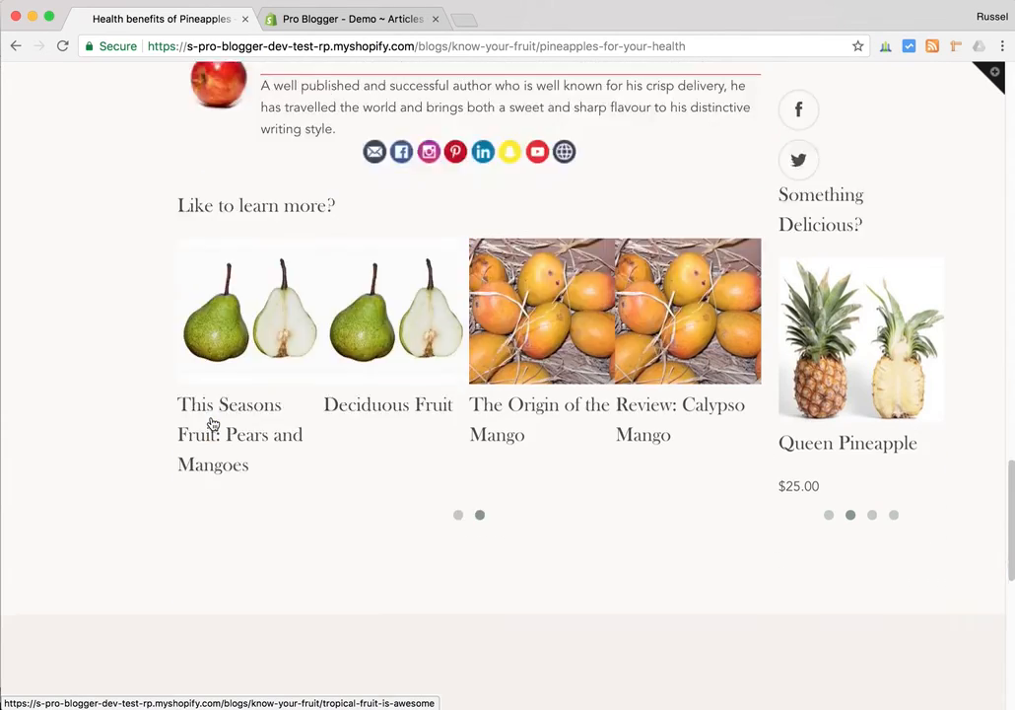
scroll(212, 424, "up", 6)
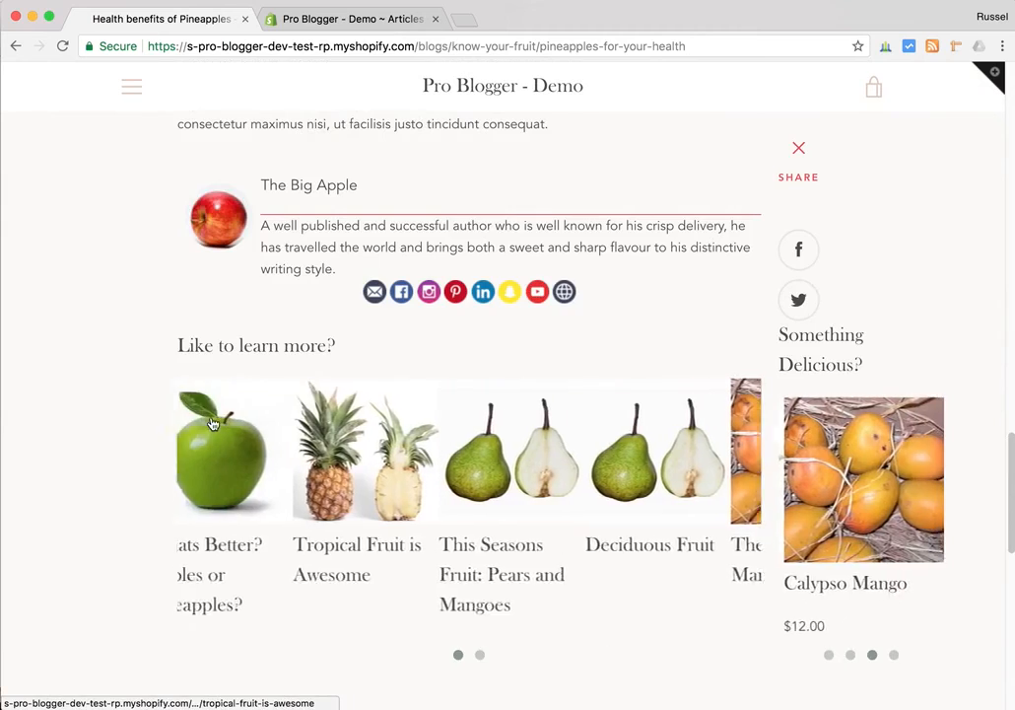
- Return to the post's title and review the article's text, green apple and pineapple images and captions again
scroll(212, 424, "up", 10)
scroll(212, 424, "up", 10)
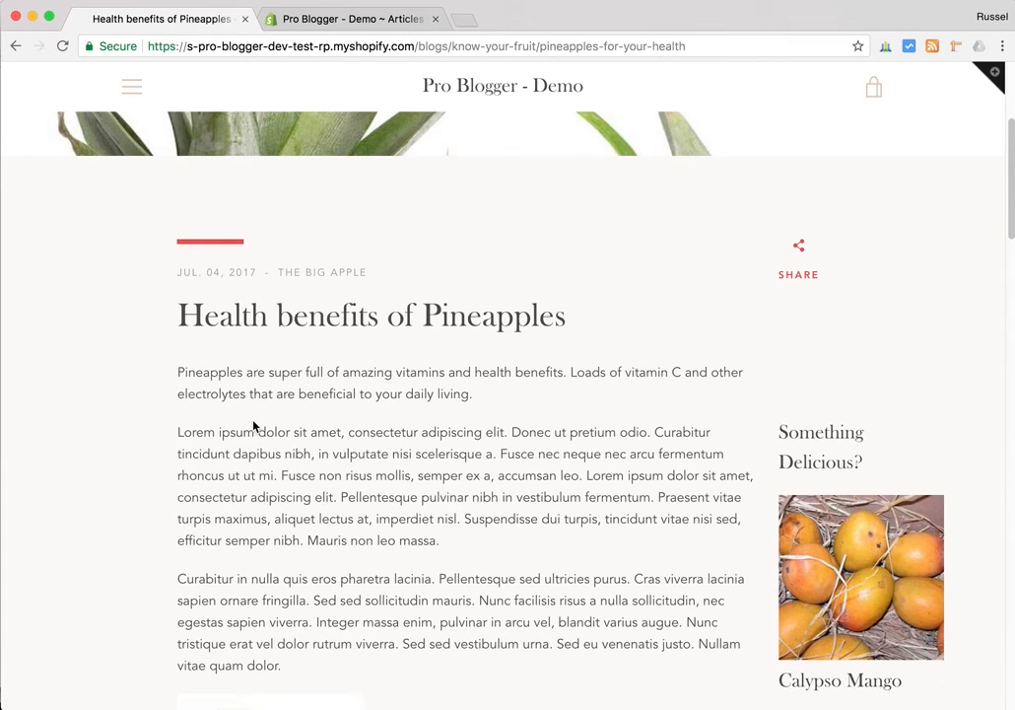
scroll(261, 403, "down", 1)
scroll(261, 403, "down", 10)
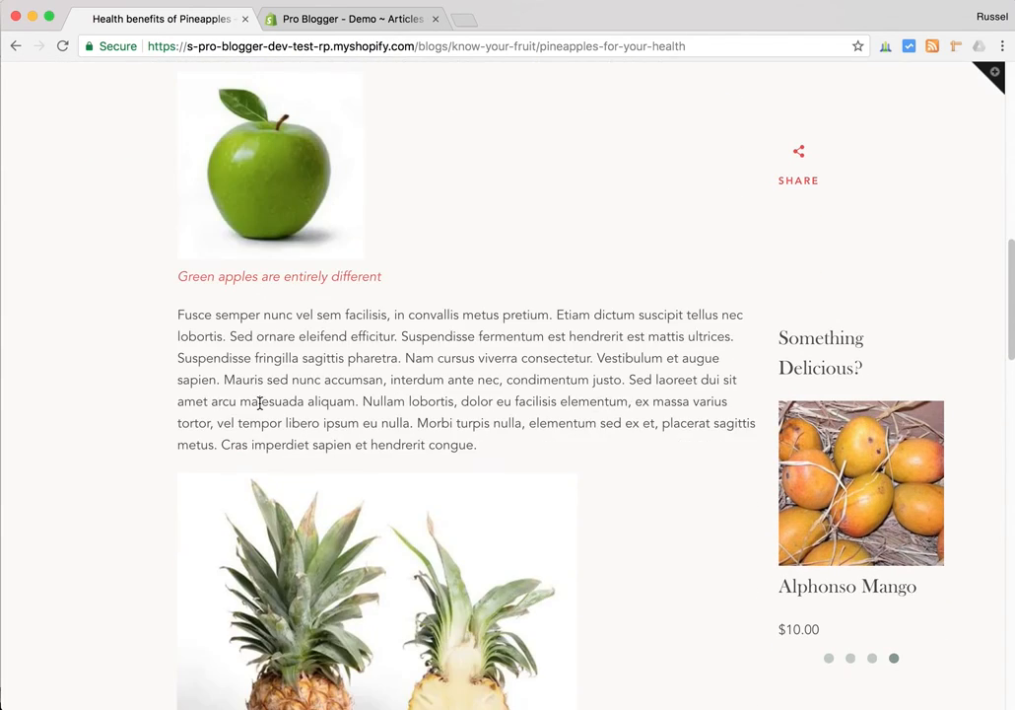
scroll(259, 403, "down", 1)
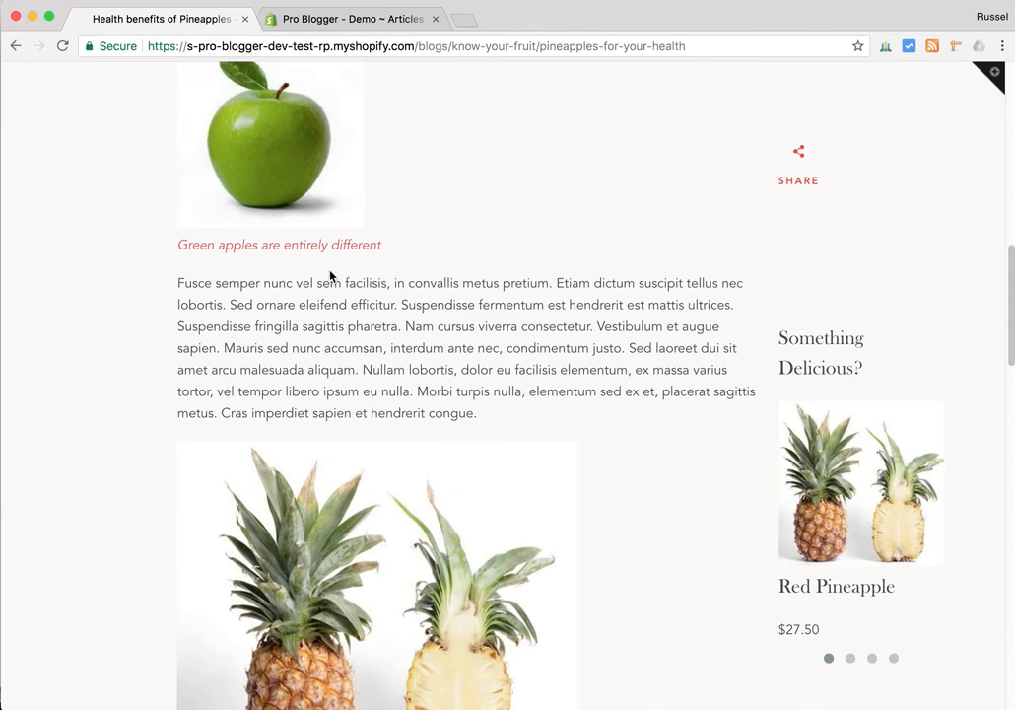
scroll(419, 329, "down", 5)
scroll(423, 328, "down", 2)
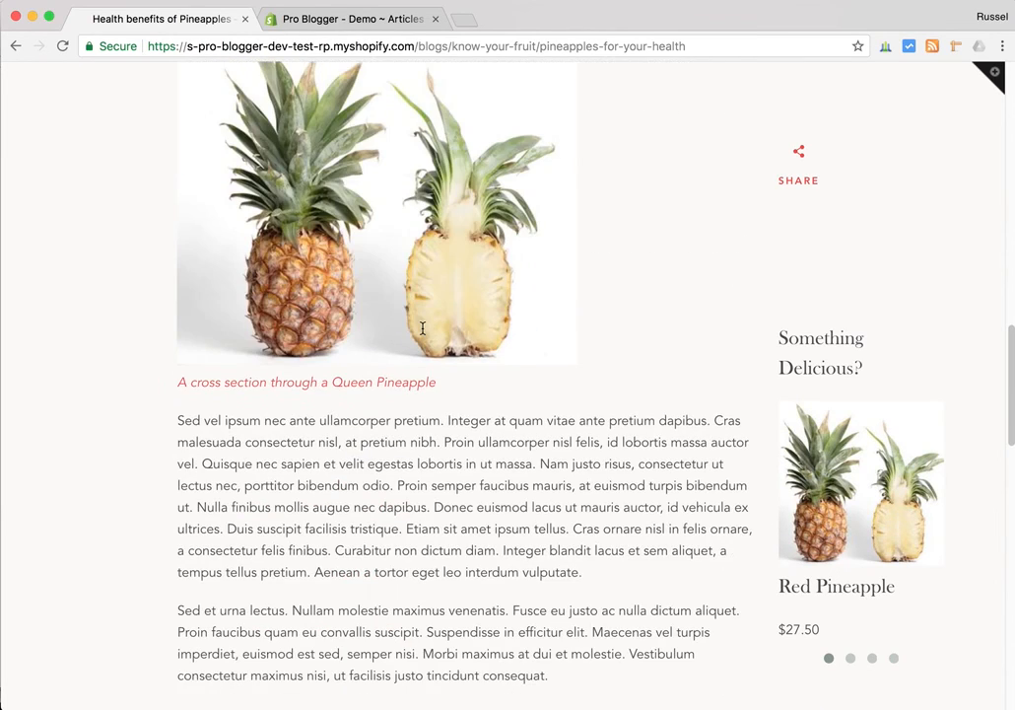